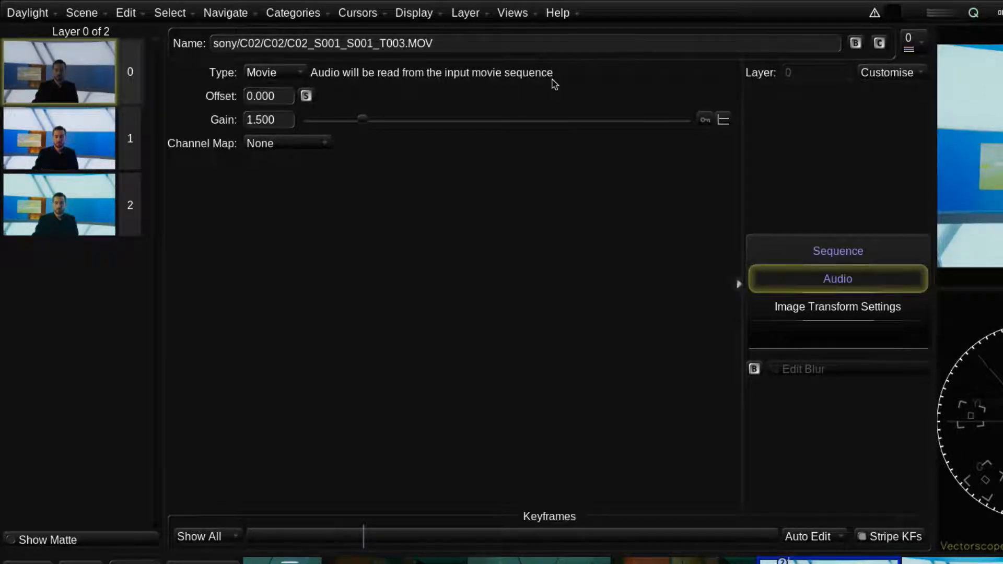
Step: Open the Sequence Browser and browse volume BOB_TXFR_BKP_3 to Daylight/0066_Lerchenberg/1_sourceMedia/2_audio/2014-10-16_day7/DEVA
{"action": "left_click", "coordinate": [521, 13]}
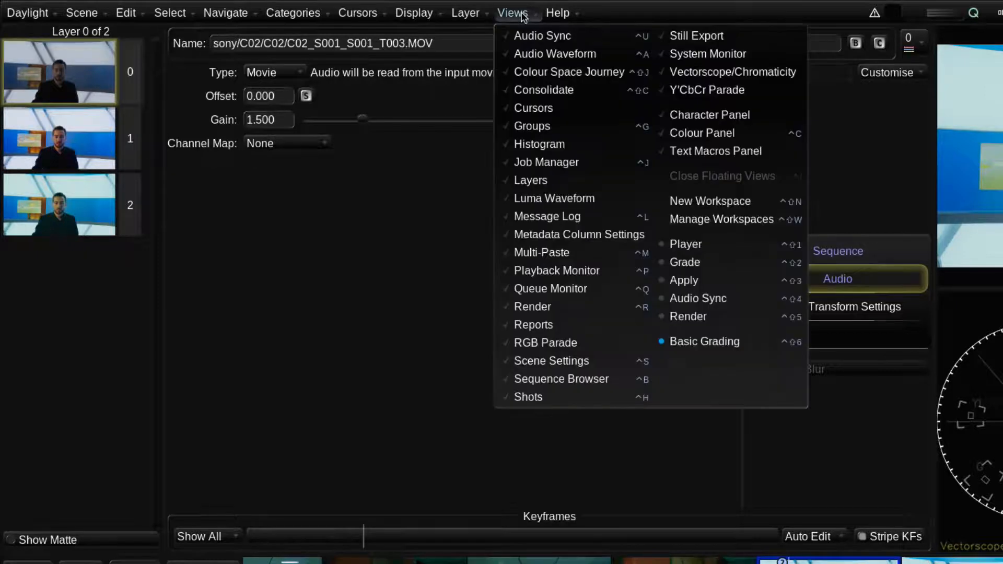
{"action": "left_click", "coordinate": [522, 379]}
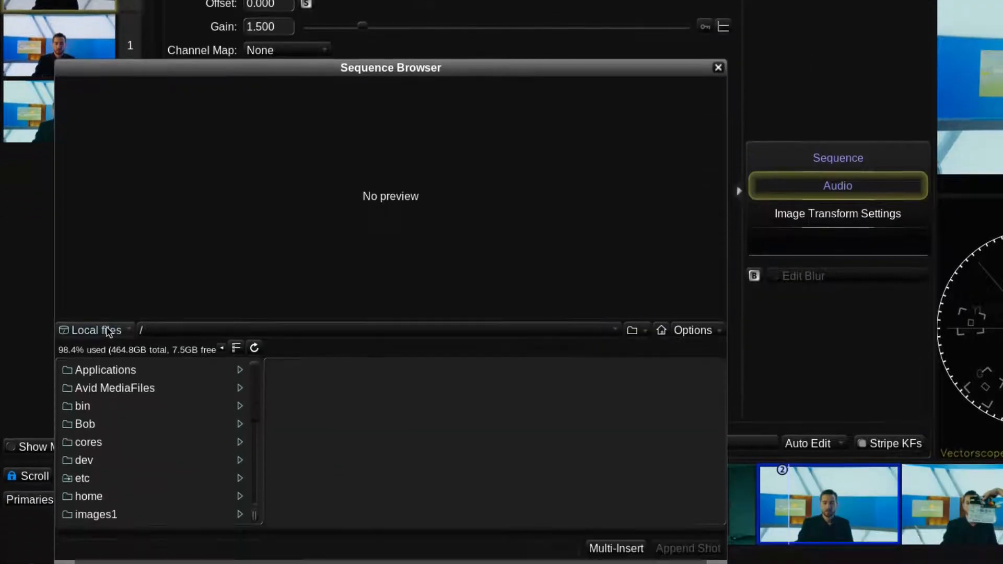
{"action": "left_click", "coordinate": [107, 328]}
{"action": "left_click", "coordinate": [112, 405]}
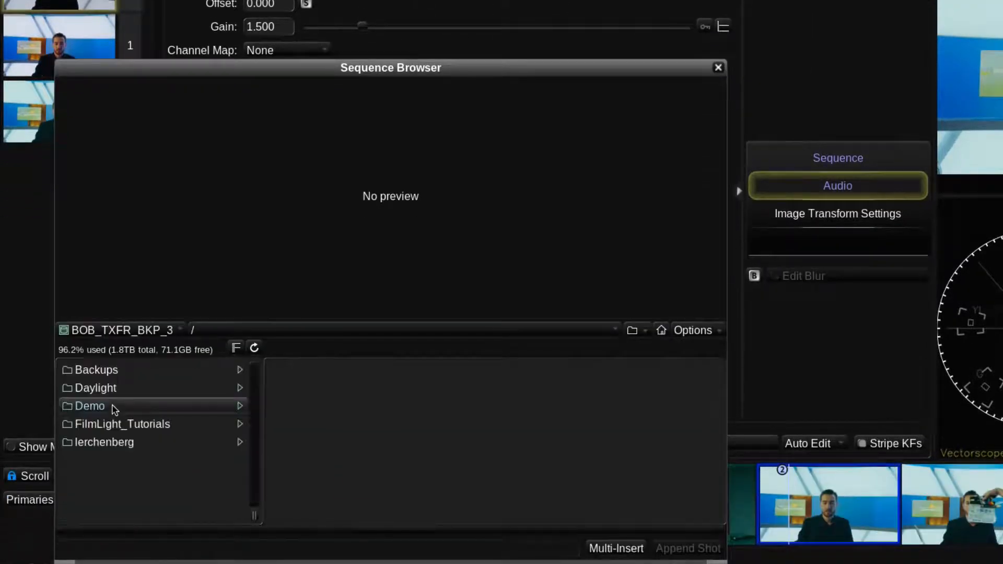
{"action": "left_click", "coordinate": [116, 393]}
{"action": "left_click", "coordinate": [368, 371]}
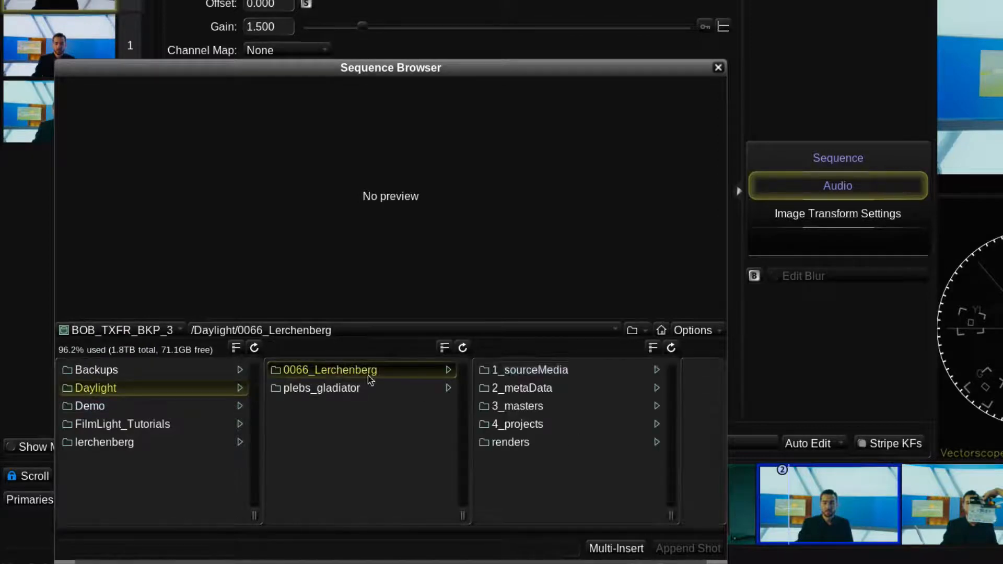
{"action": "left_click", "coordinate": [501, 371]}
{"action": "left_click", "coordinate": [562, 388]}
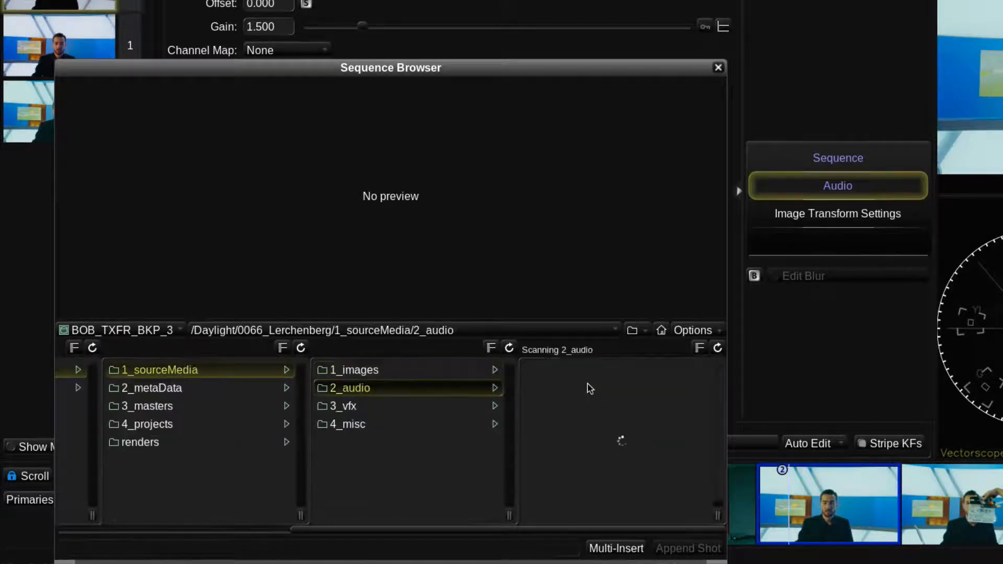
{"action": "left_click", "coordinate": [590, 398]}
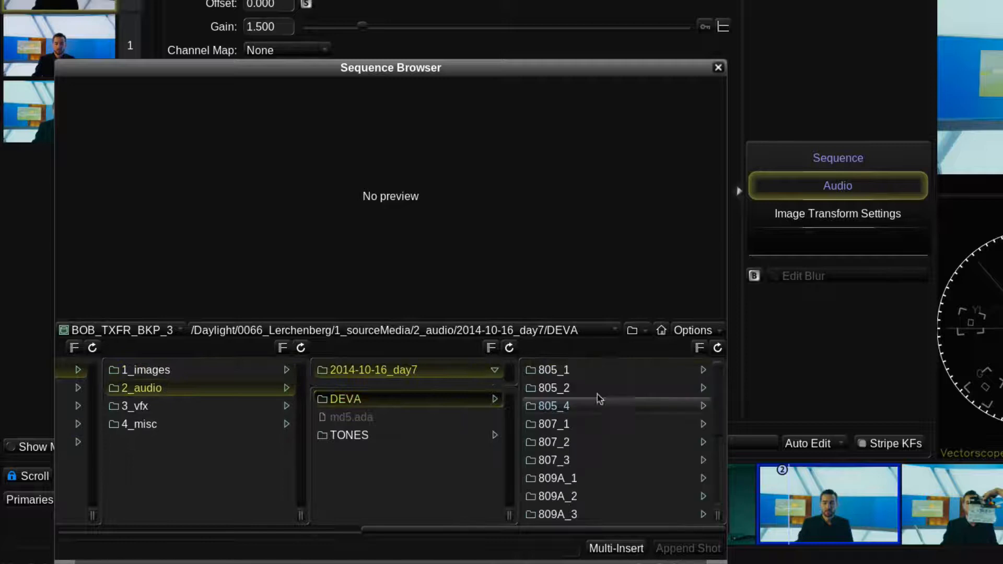
Step: Review the metadata of 805_1001.WAV in the 805_1 folder and add the file to the current shot as its audio
{"action": "left_click", "coordinate": [575, 371]}
{"action": "left_click", "coordinate": [577, 372]}
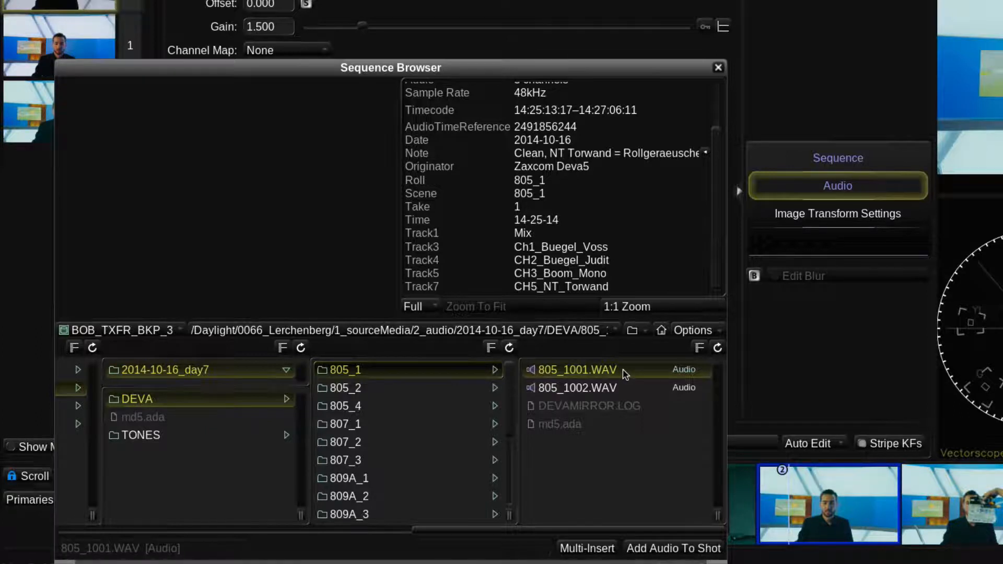
{"action": "left_click_drag", "start_coordinate": [720, 189], "coordinate": [719, 130]}
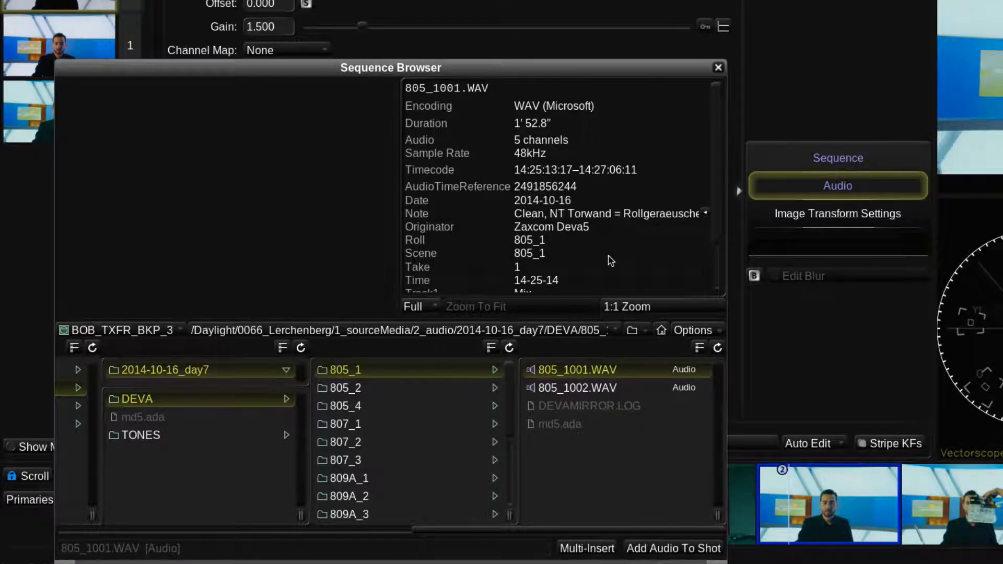
{"action": "double_click", "coordinate": [626, 371]}
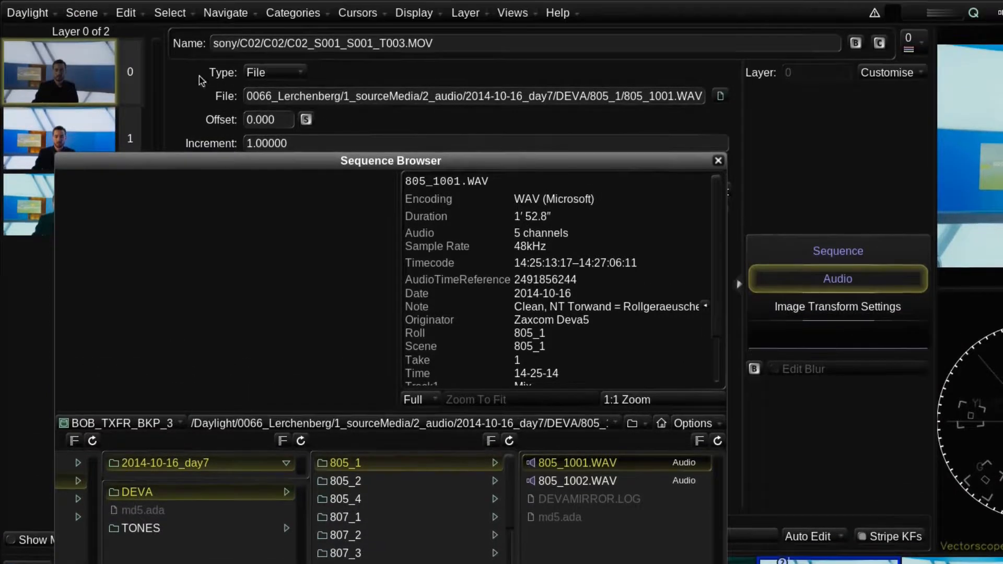
Step: Set the shot's audio type back to Movie and close the Sequence Browser
{"action": "left_click", "coordinate": [274, 75]}
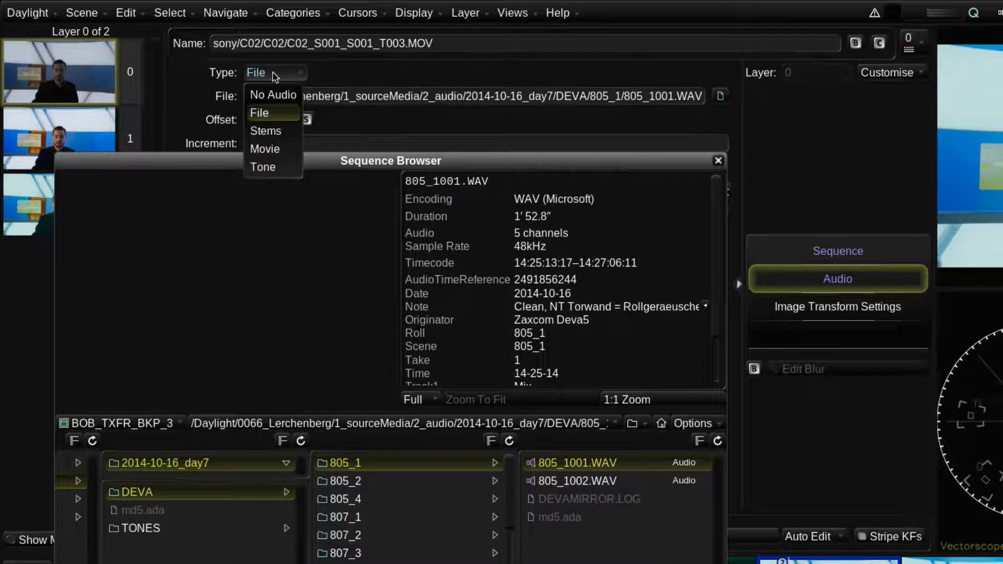
{"action": "left_click", "coordinate": [287, 148]}
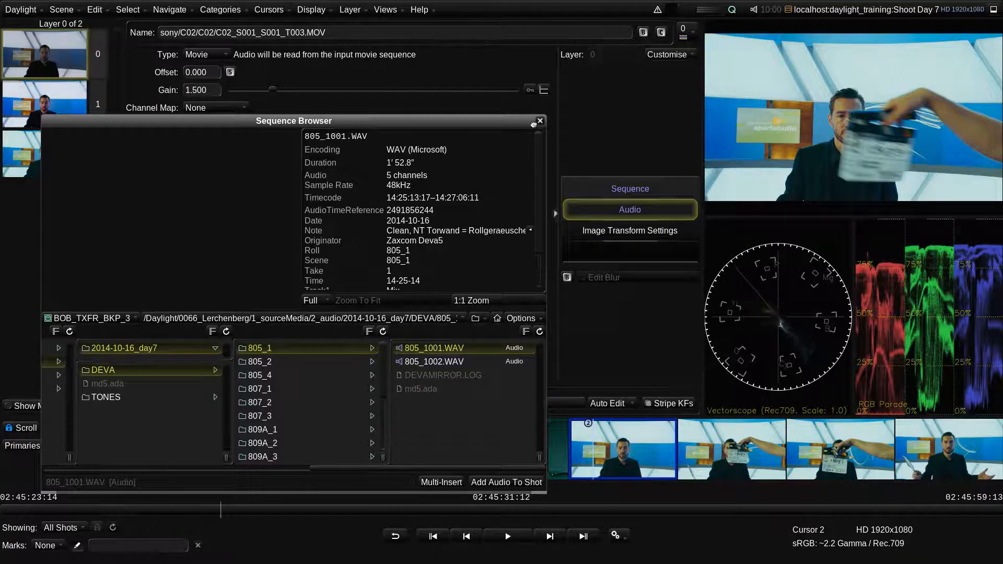
{"action": "left_click", "coordinate": [540, 121]}
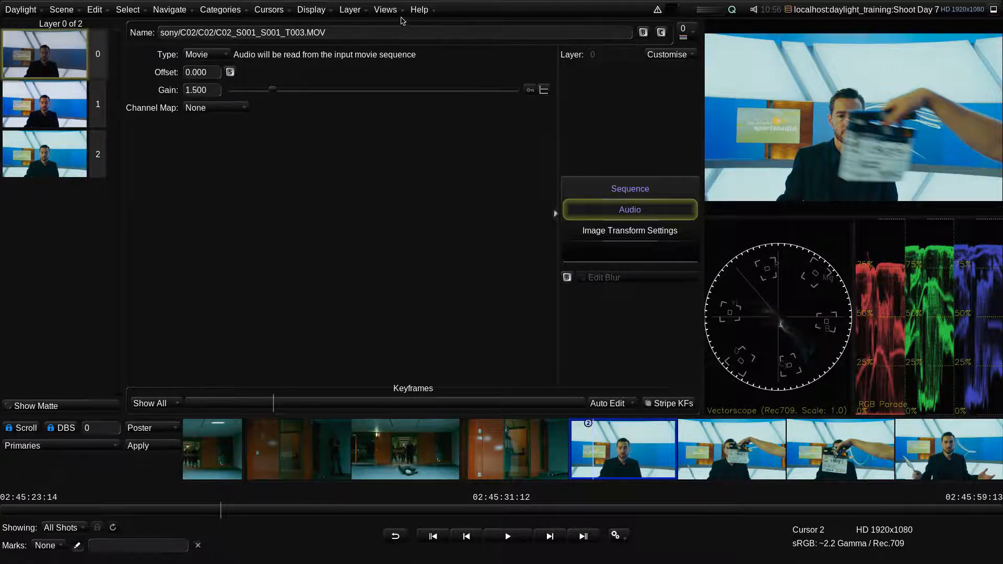
Step: Switch to the Audio Sync workspace
{"action": "left_click", "coordinate": [386, 9]}
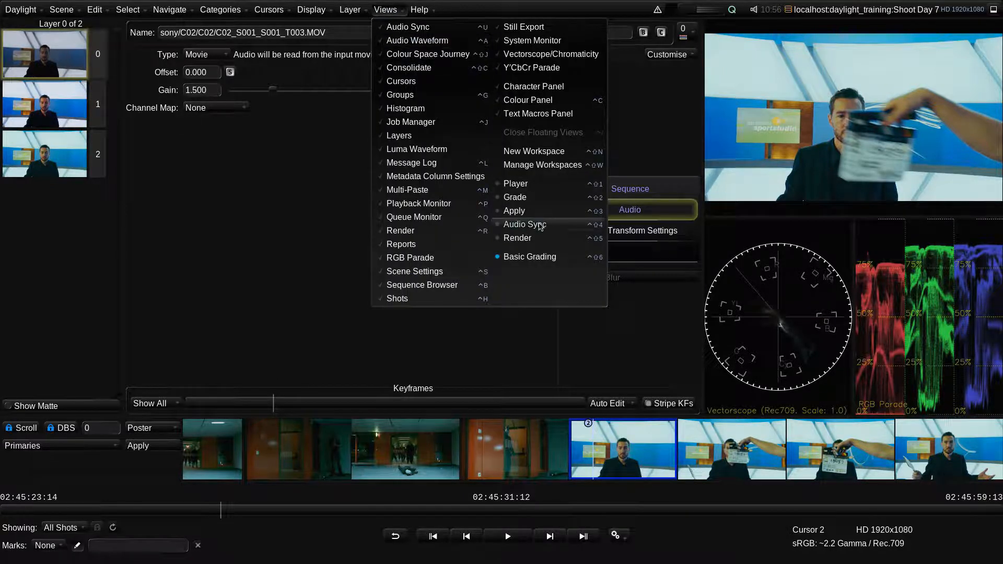
{"action": "left_click", "coordinate": [618, 316]}
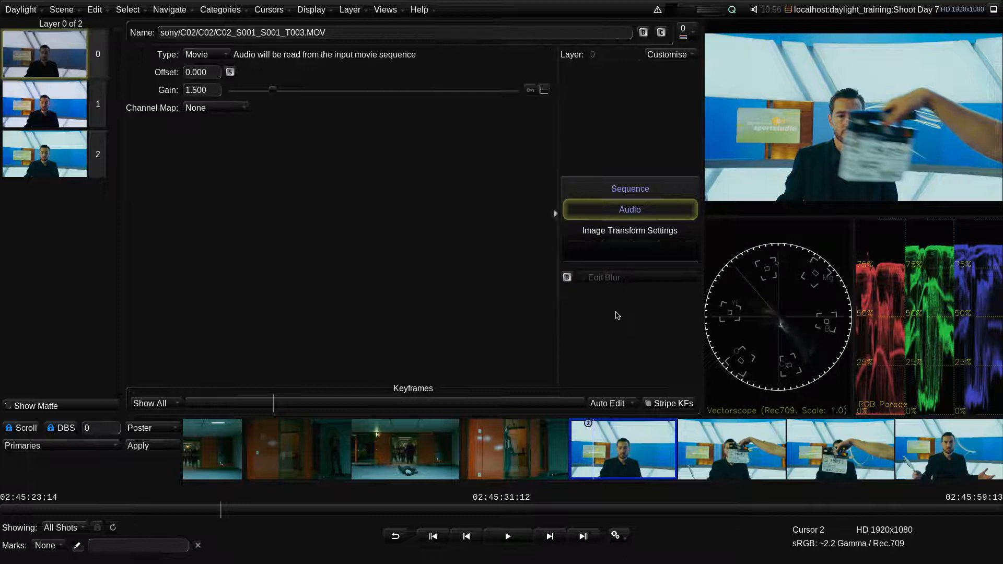
{"action": "key", "text": "ctrl+shift+4"}
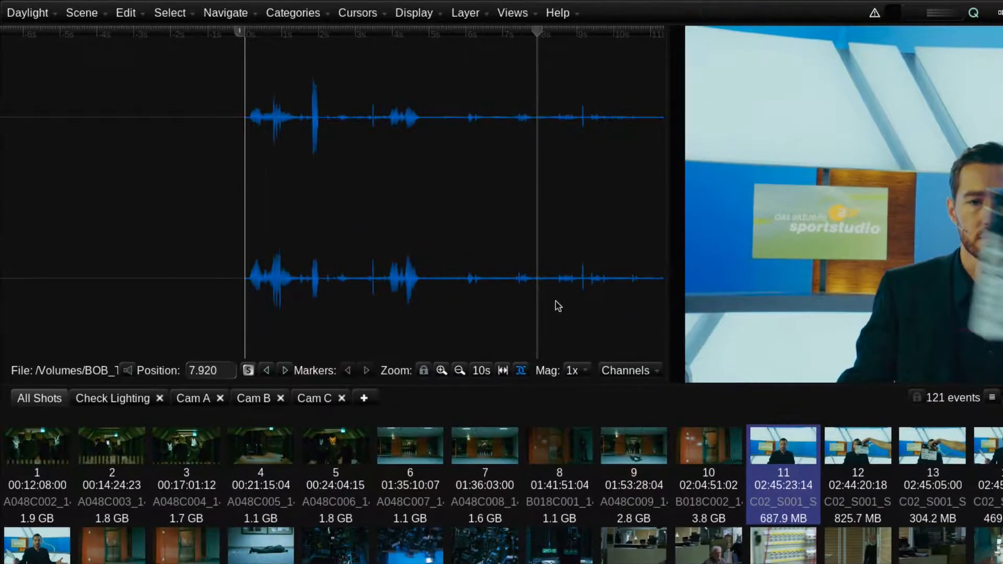
Step: Zoom in on the audio waveform's time scale and set its magnification to 2x
{"action": "left_click", "coordinate": [442, 370]}
{"action": "left_click", "coordinate": [443, 370]}
{"action": "left_click", "coordinate": [458, 370]}
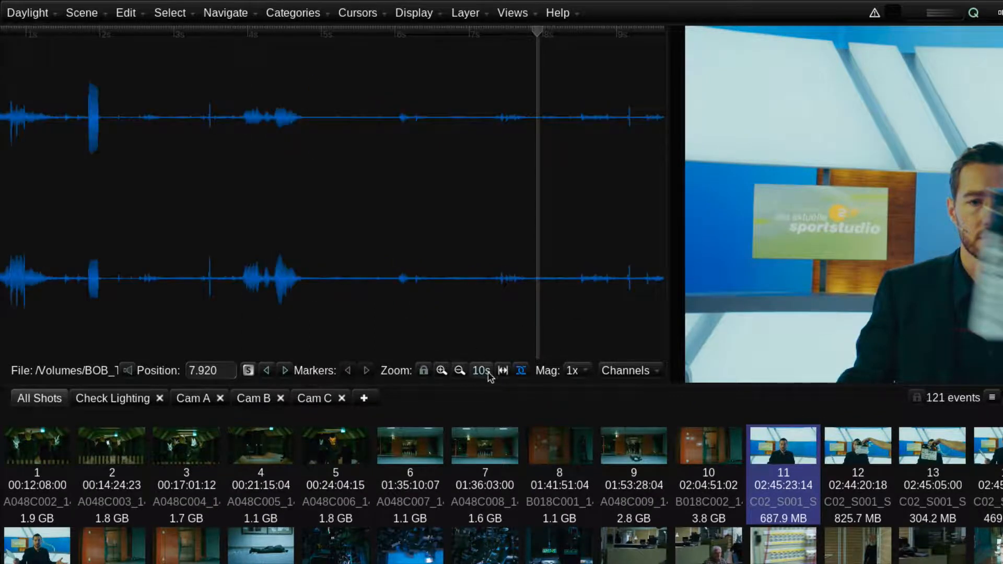
{"action": "left_click", "coordinate": [574, 371]}
{"action": "left_click", "coordinate": [575, 412]}
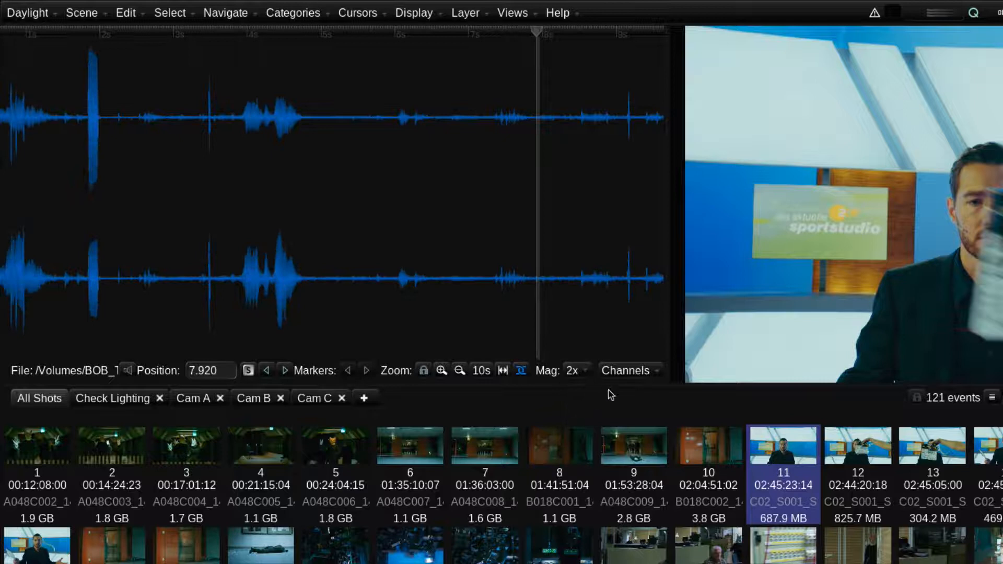
Step: Hide channel 2 in the audio waveform and show it again
{"action": "left_click", "coordinate": [631, 373]}
{"action": "left_click", "coordinate": [627, 406]}
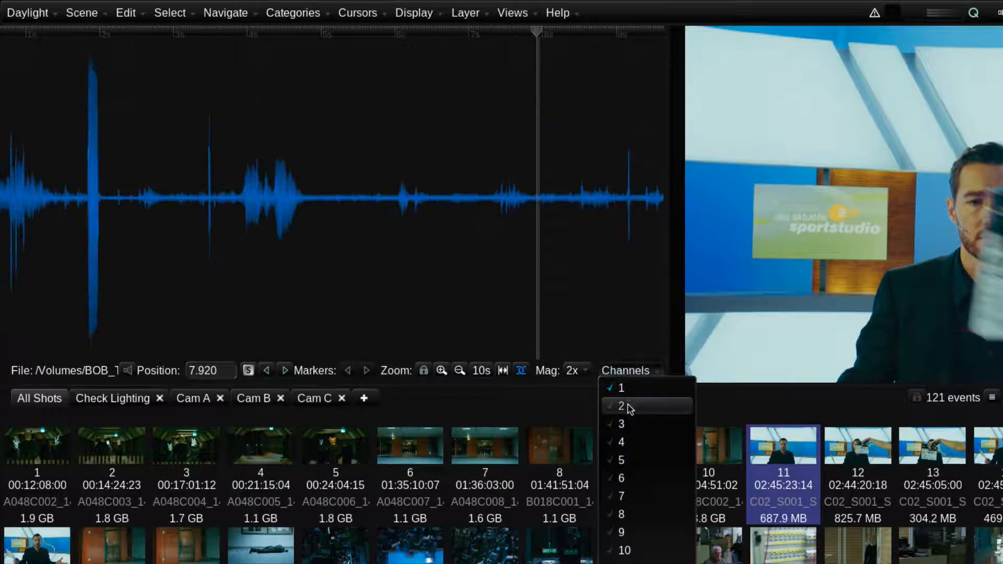
{"action": "left_click", "coordinate": [626, 406]}
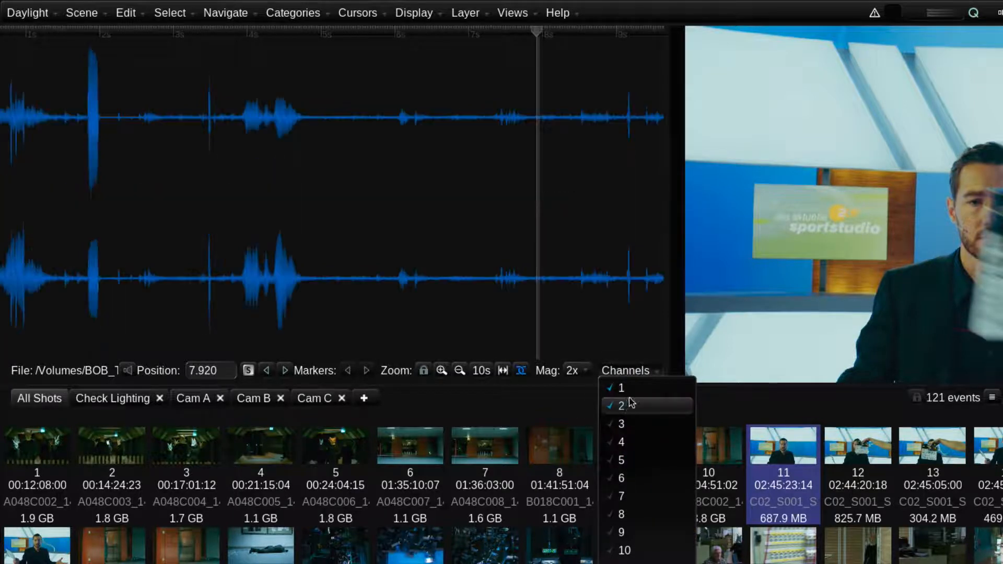
{"action": "left_click", "coordinate": [638, 368]}
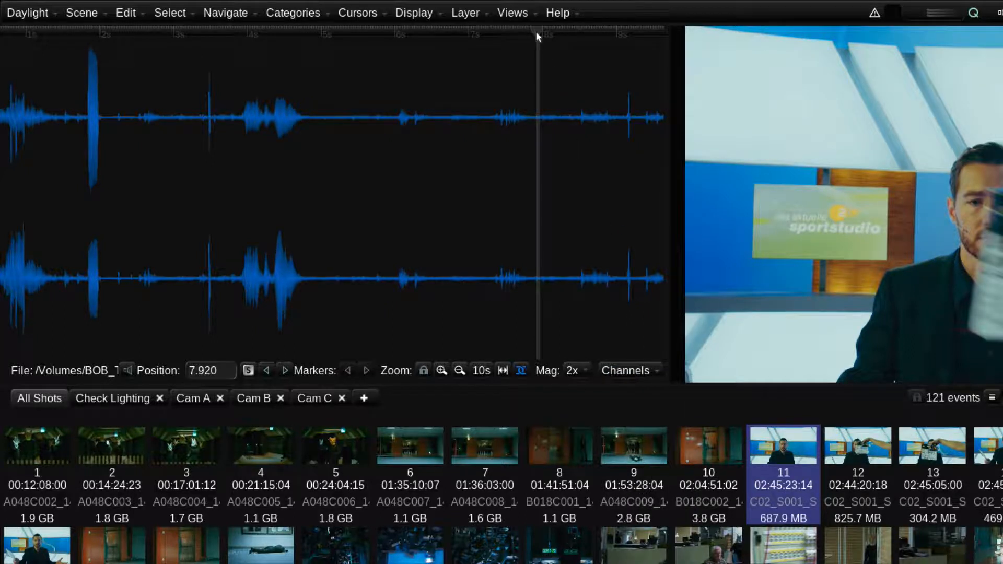
Step: Scrub the waveform playhead back to position 3.400 and on to the earlier audio peak at 1.960
{"action": "left_click_drag", "start_coordinate": [537, 33], "coordinate": [204, 36]}
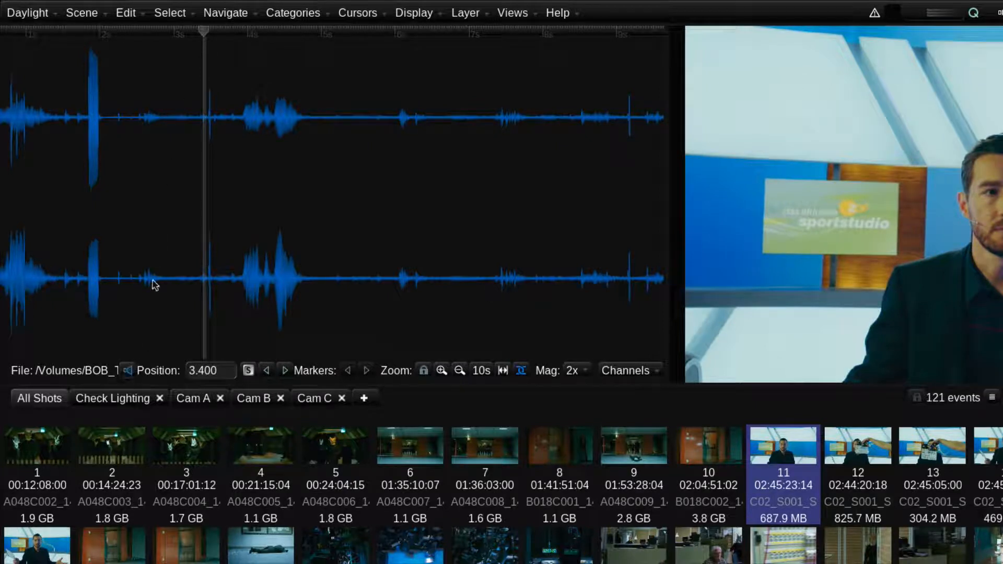
{"action": "left_click_drag", "start_coordinate": [203, 31], "coordinate": [99, 49]}
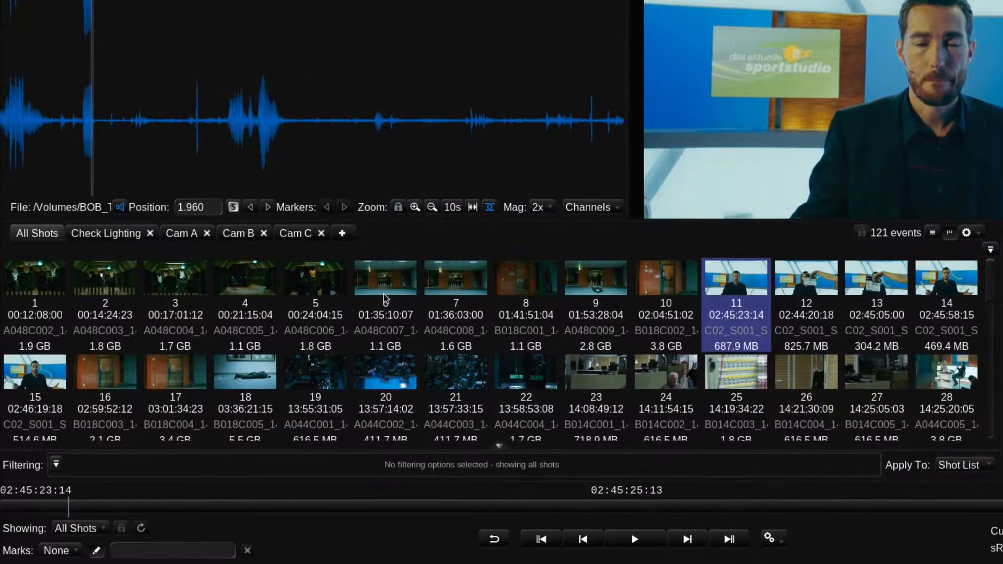
Step: Create a shots tab named "No Audio" and filter it with Has Audio set to No
{"action": "left_click", "coordinate": [342, 233]}
{"action": "type", "text": "No Audio"}
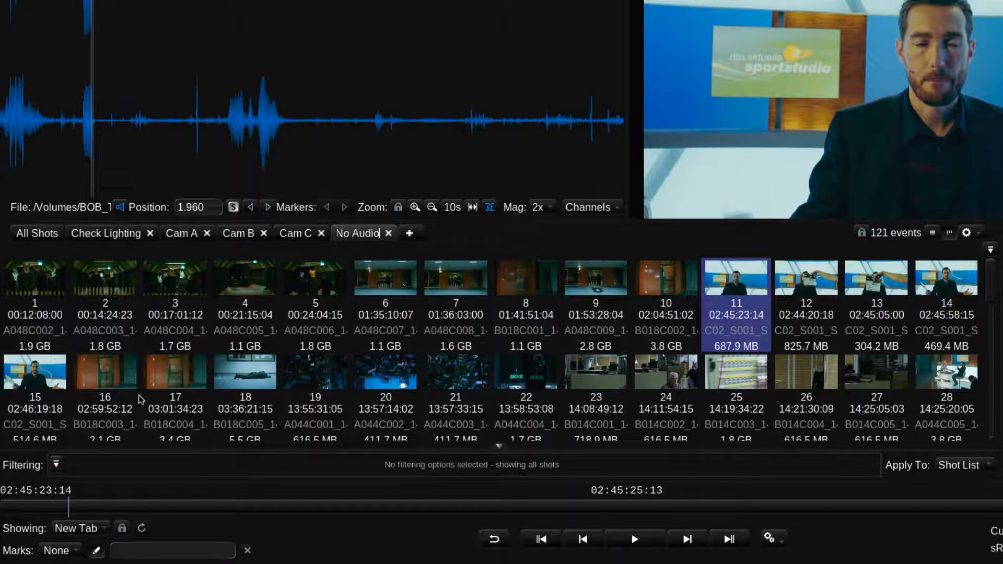
{"action": "left_click", "coordinate": [56, 464]}
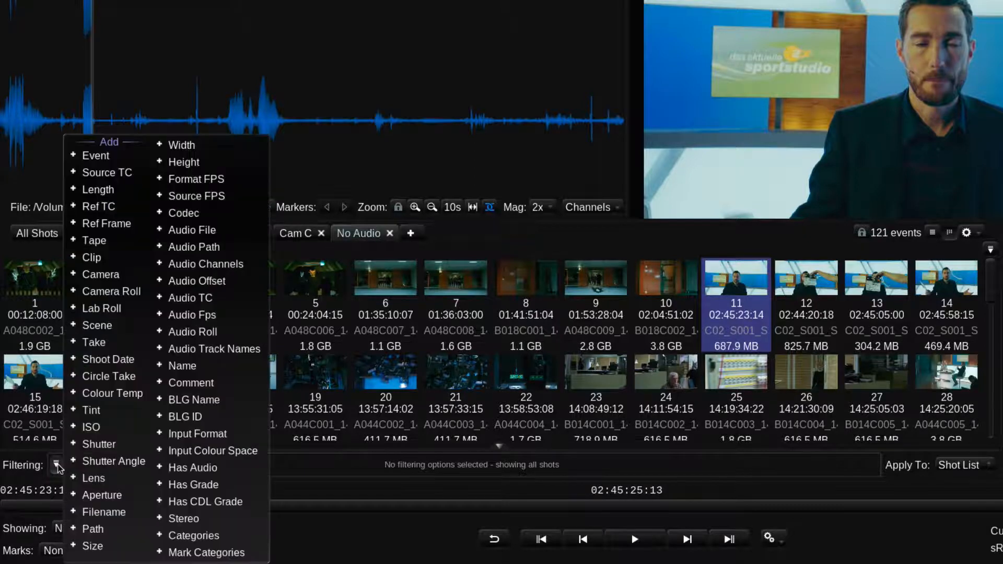
{"action": "left_click", "coordinate": [173, 468]}
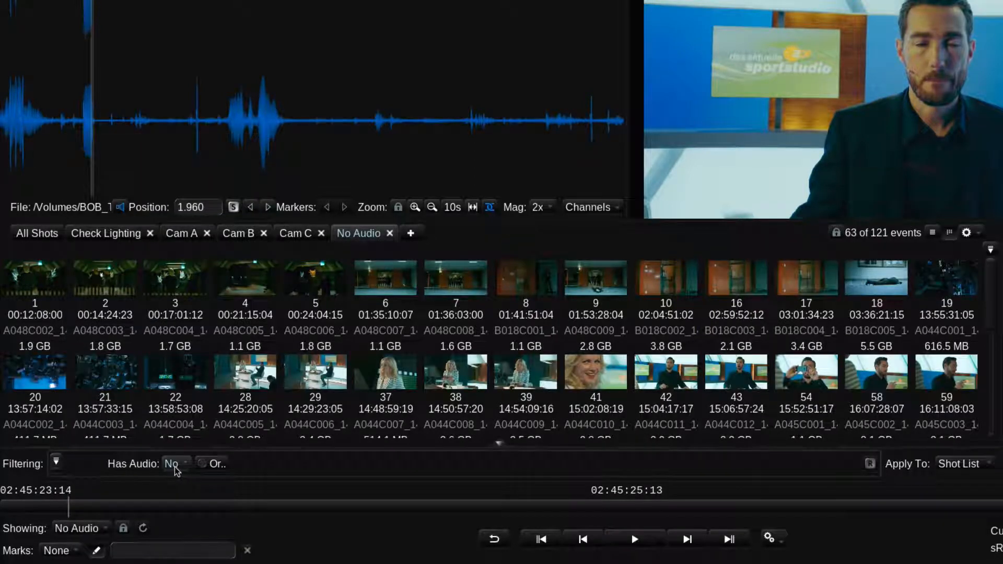
{"action": "left_click", "coordinate": [176, 471]}
{"action": "left_click", "coordinate": [178, 486]}
Step: Select all shots in the No Audio tab and open the Audio Sync view for them
{"action": "key", "text": "super+a"}
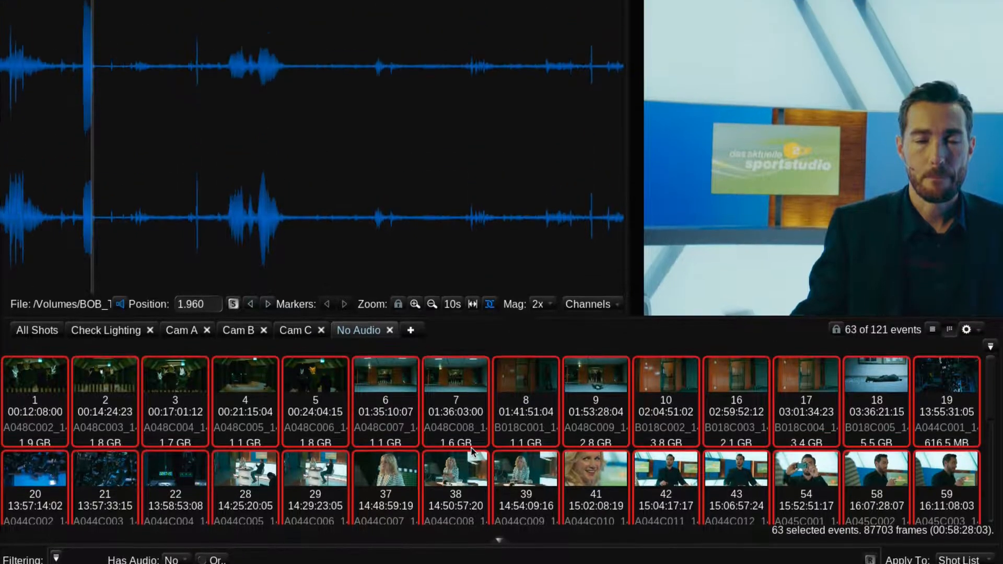
{"action": "left_click", "coordinate": [490, 16]}
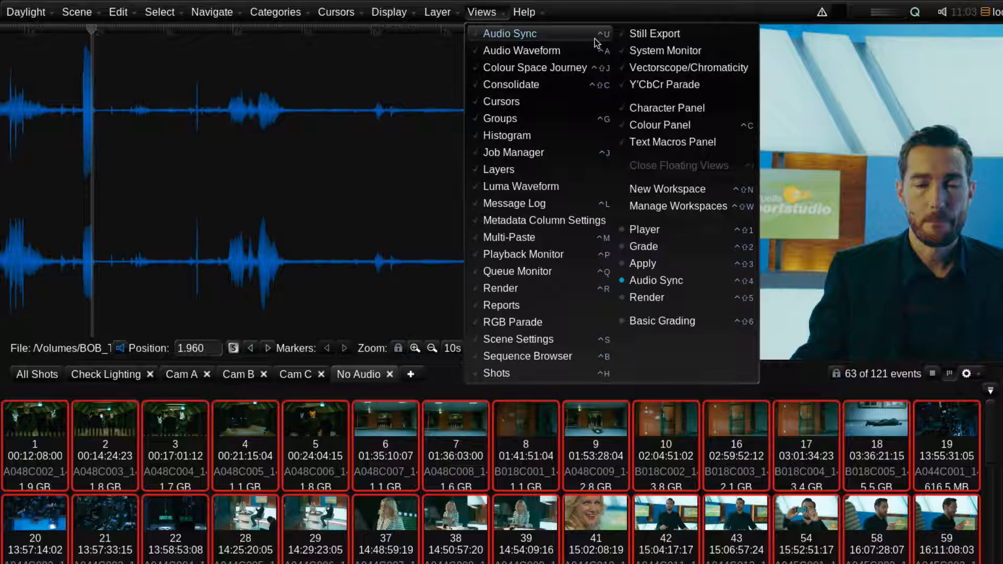
{"action": "left_click", "coordinate": [596, 34]}
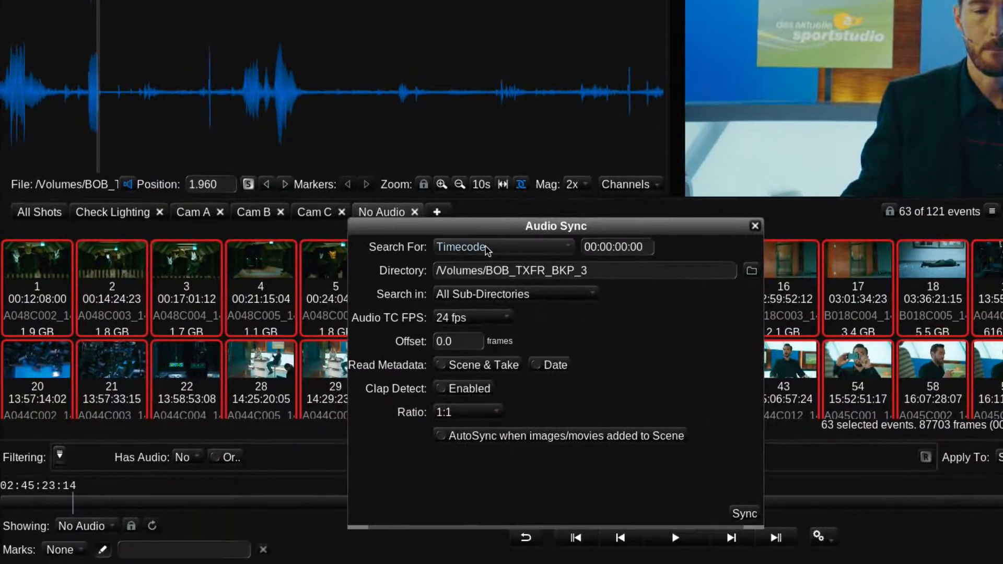
Step: Set the audio sync to search by Source Timecode in the directory Daylight/0066_Lerchenberg/1_sourceMedia/2_audio/2014-10-16_day7 on BOB_TXFR_BKP_3
{"action": "left_click", "coordinate": [503, 248]}
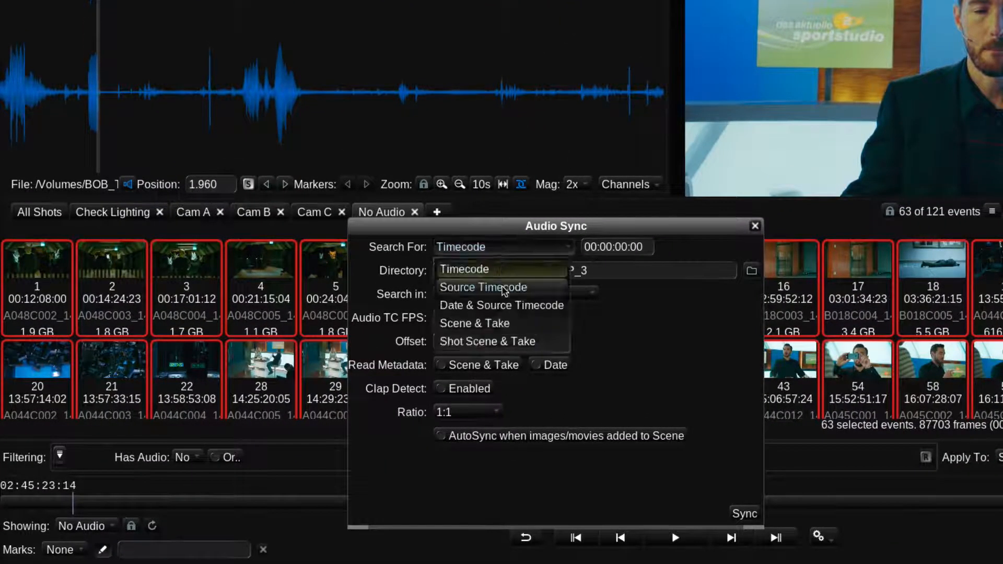
{"action": "left_click", "coordinate": [522, 288]}
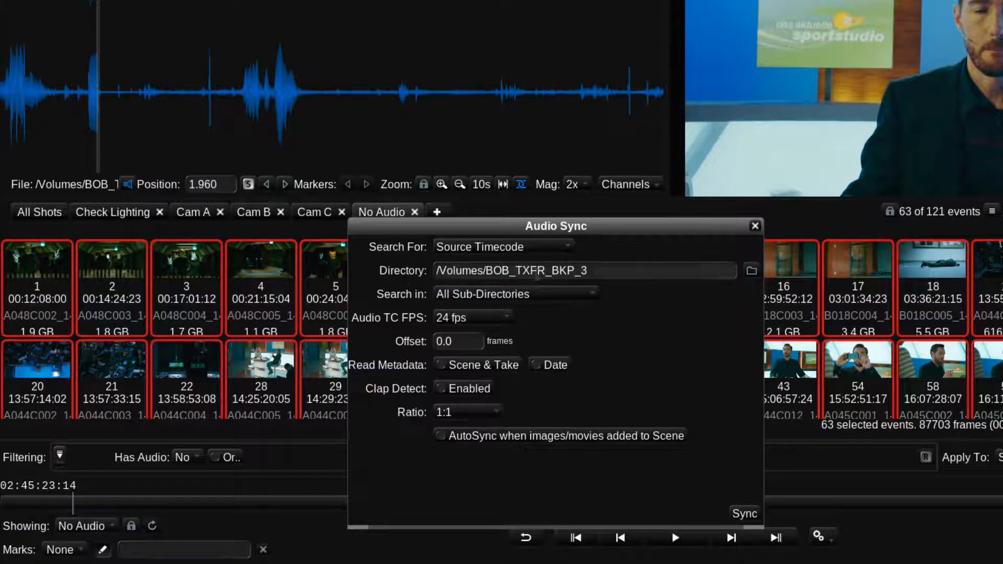
{"action": "left_click", "coordinate": [751, 270]}
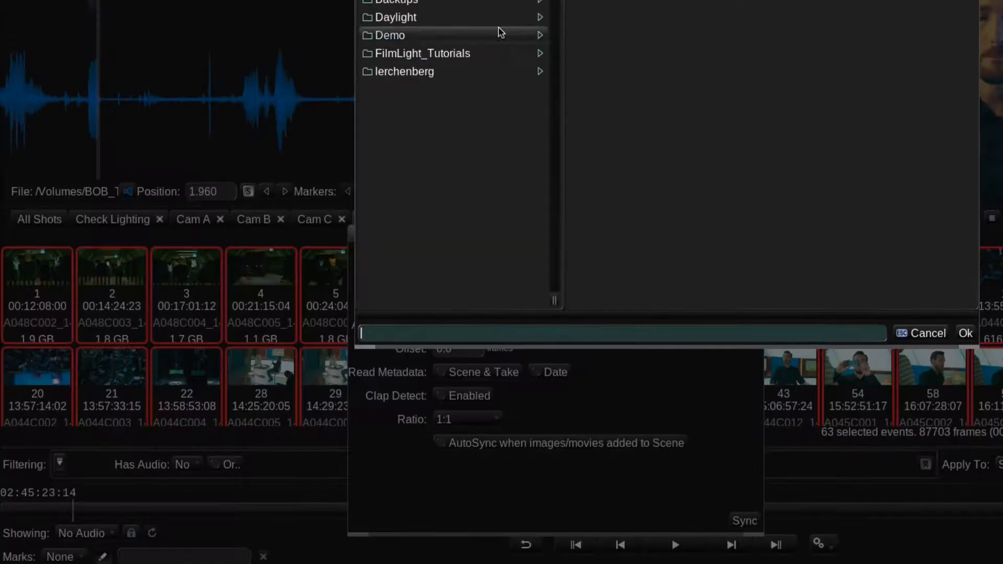
{"action": "left_click", "coordinate": [530, 10]}
{"action": "left_click", "coordinate": [716, 83]}
{"action": "left_click", "coordinate": [795, 86]}
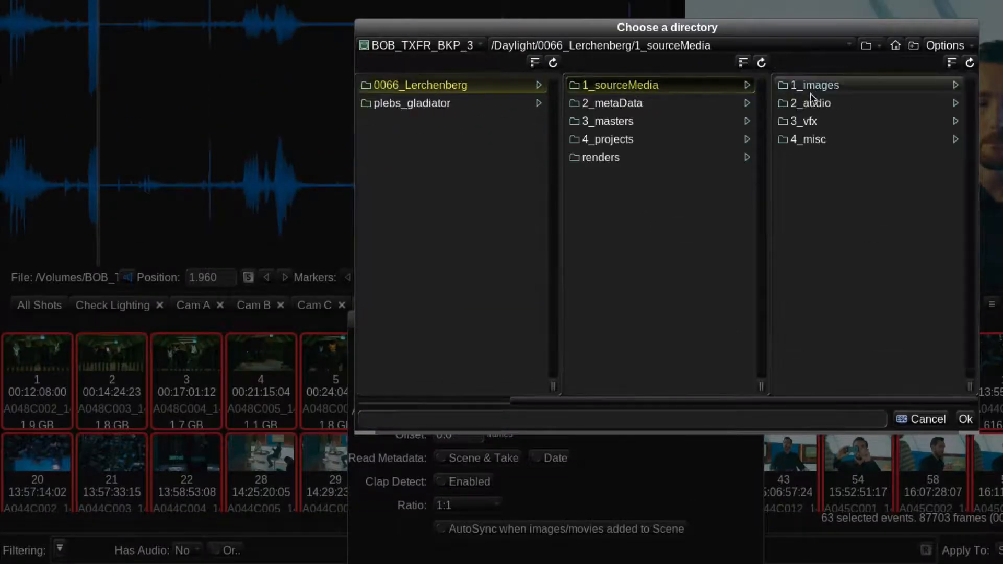
{"action": "left_click", "coordinate": [808, 103]}
{"action": "left_click", "coordinate": [813, 87]}
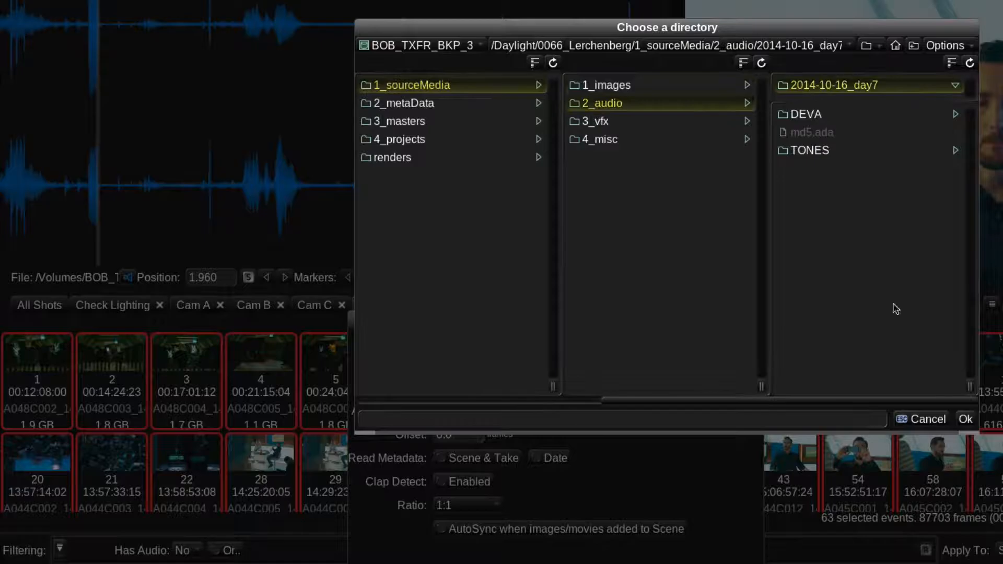
{"action": "left_click", "coordinate": [964, 420]}
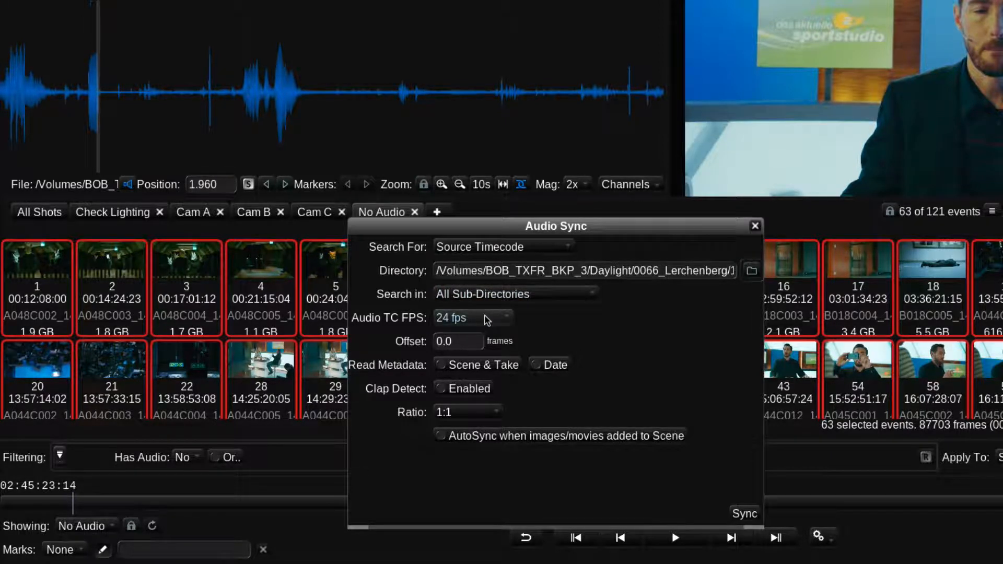
Step: Set the Audio TC FPS for the sync to 25 fps
{"action": "left_click", "coordinate": [487, 320]}
{"action": "left_click", "coordinate": [466, 376]}
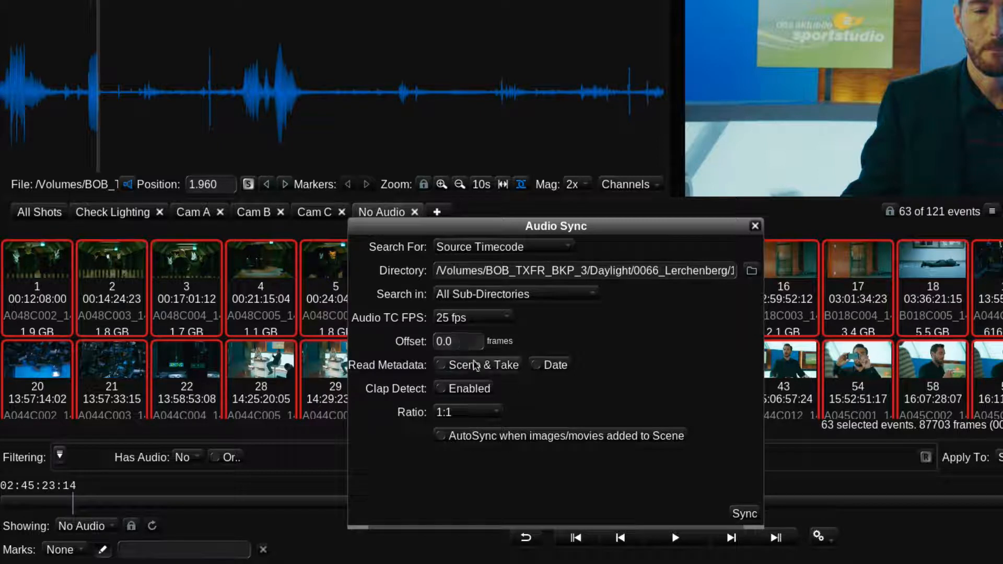
Step: Enable reading of Scene & Take and Date metadata, run the audio sync on the selected shots, and close the Audio Sync view
{"action": "left_click", "coordinate": [477, 366]}
{"action": "left_click", "coordinate": [548, 368]}
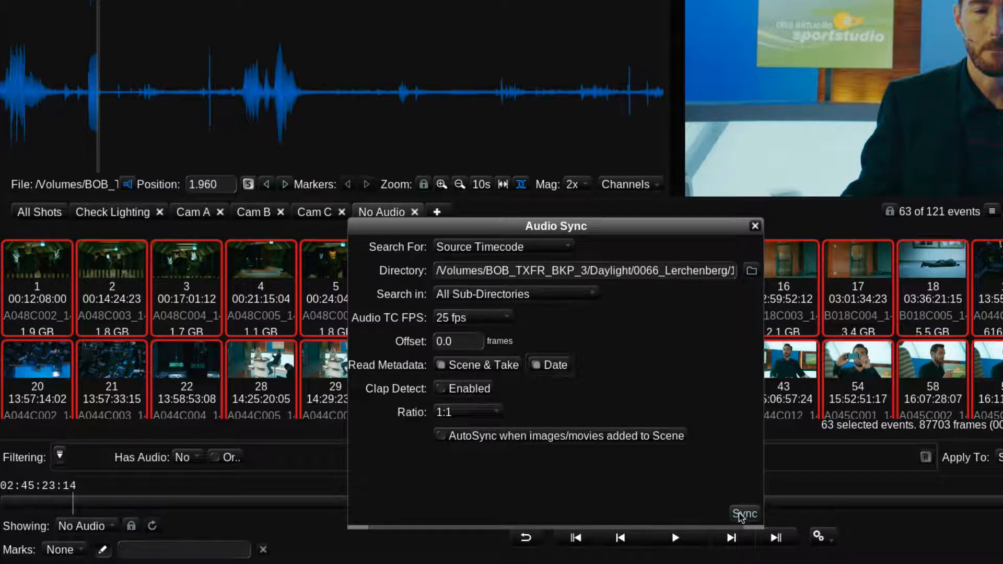
{"action": "left_click", "coordinate": [744, 514]}
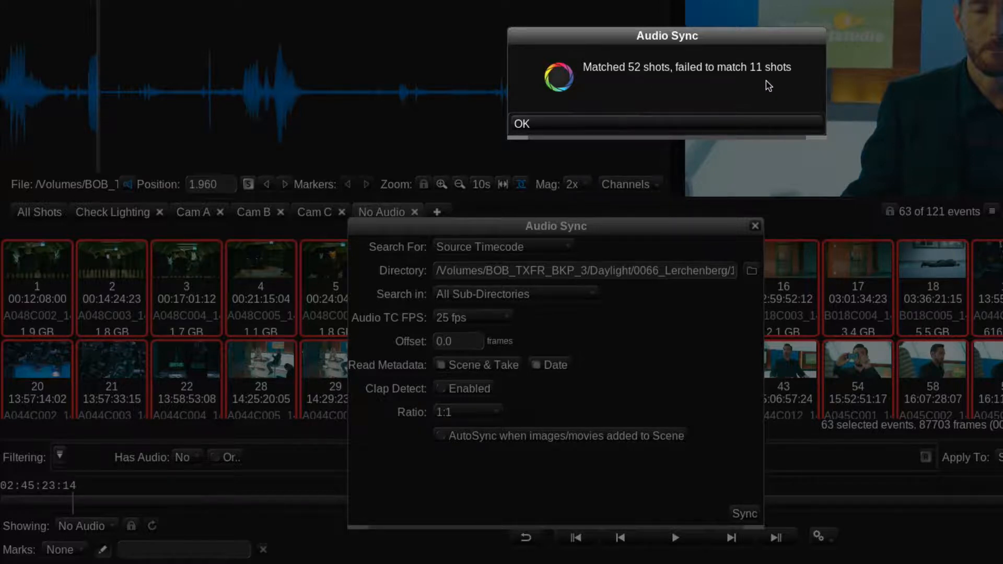
{"action": "left_click", "coordinate": [734, 122]}
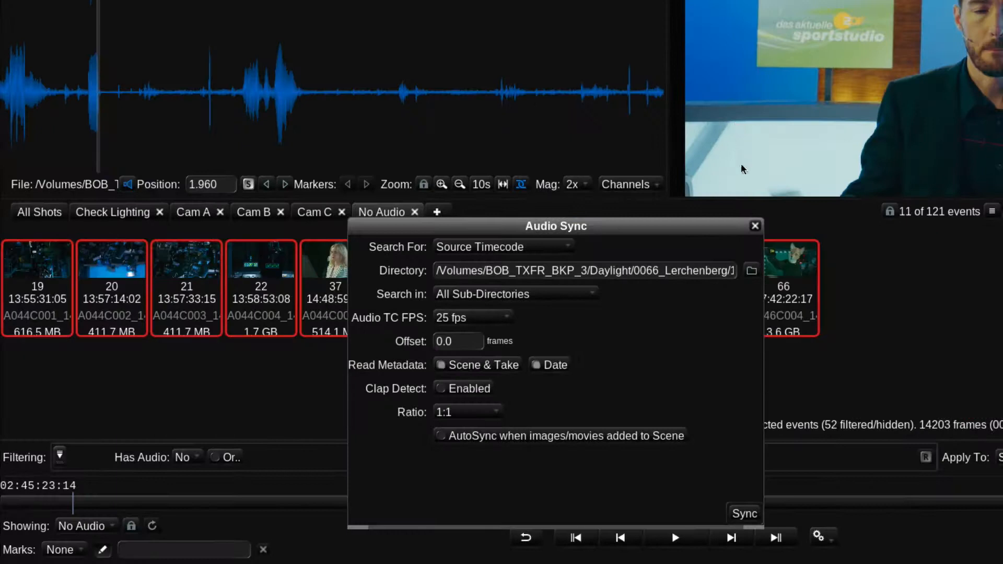
{"action": "left_click", "coordinate": [756, 226]}
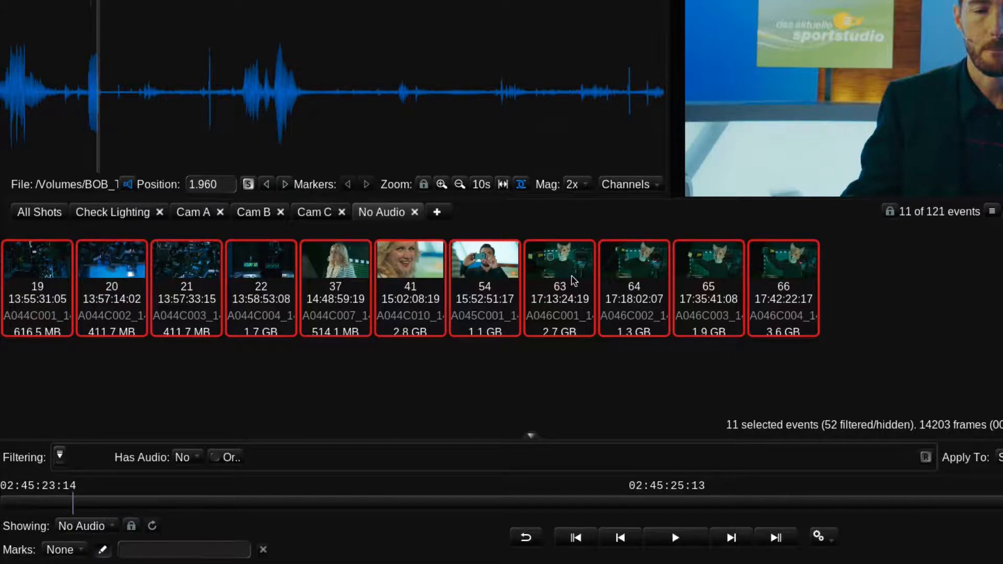
Step: Deselect all shots and read the full Audio Sync Mark note on shot 19
{"action": "key", "text": "shift+super+a"}
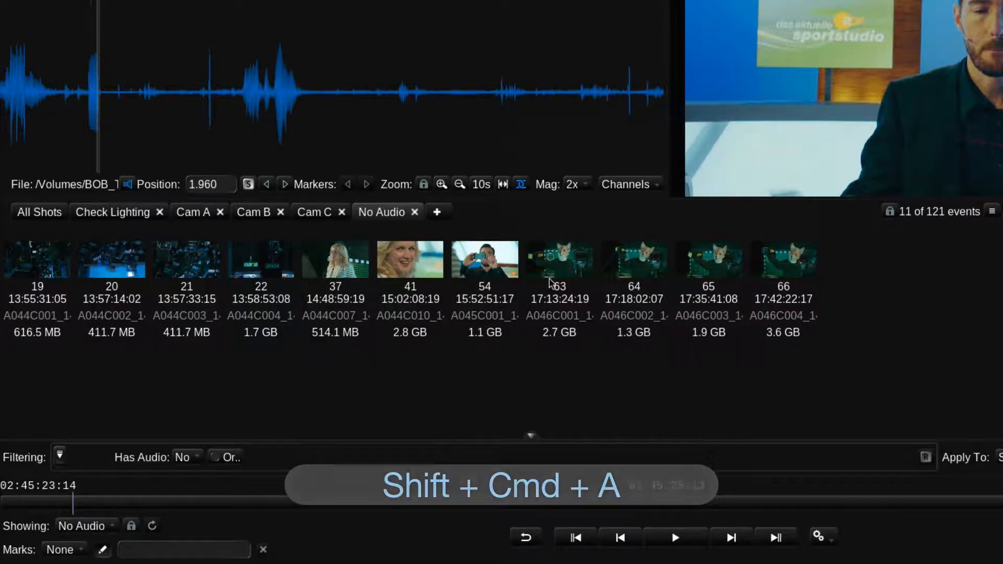
{"action": "left_click", "coordinate": [61, 265]}
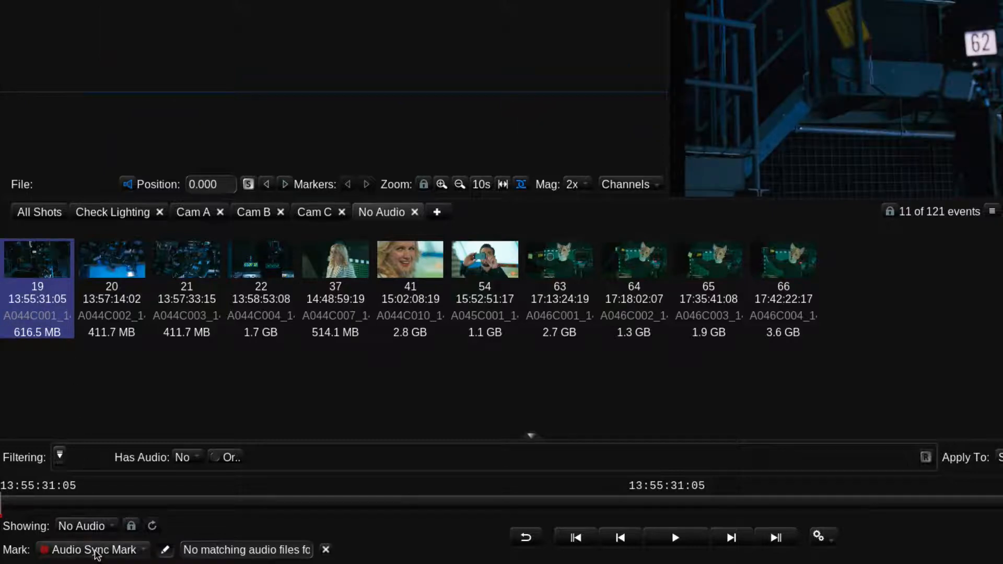
{"action": "left_click_drag", "start_coordinate": [188, 550], "coordinate": [338, 557]}
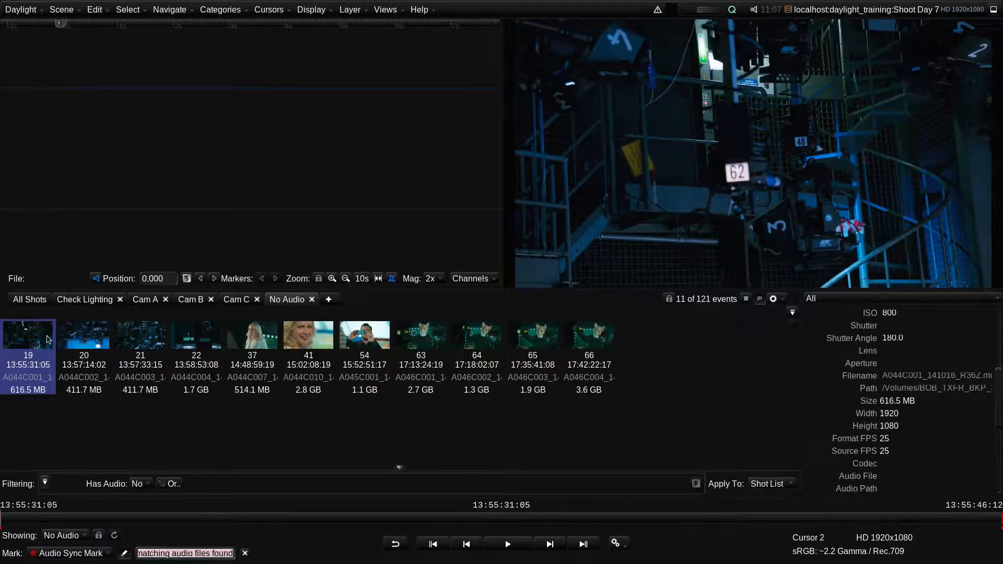
Step: Go through unmatched shots 20 to 65 one by one and examine the slate near the start of shot 65
{"action": "left_click", "coordinate": [80, 341]}
{"action": "left_click", "coordinate": [135, 342]}
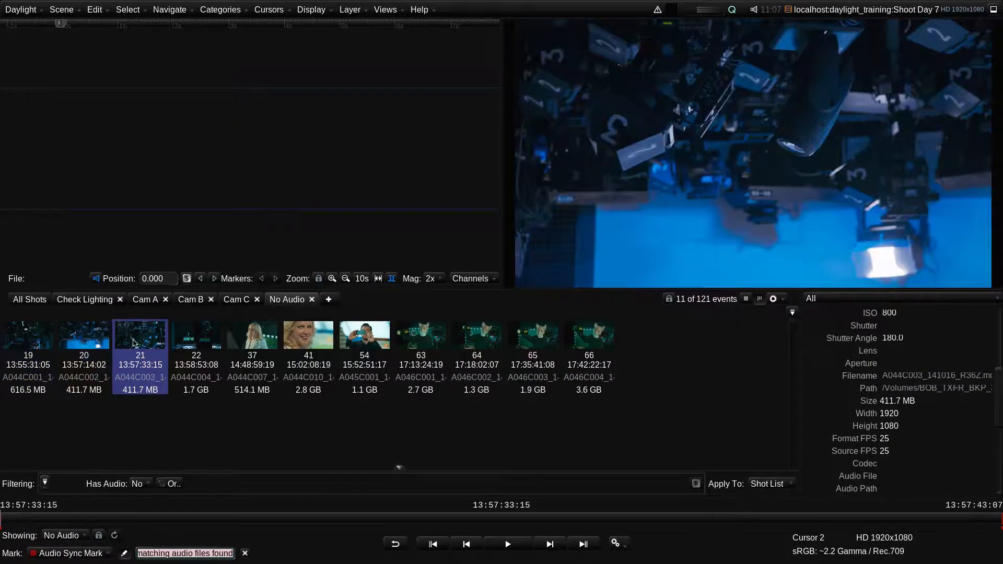
{"action": "left_click", "coordinate": [183, 338]}
{"action": "left_click", "coordinate": [247, 339]}
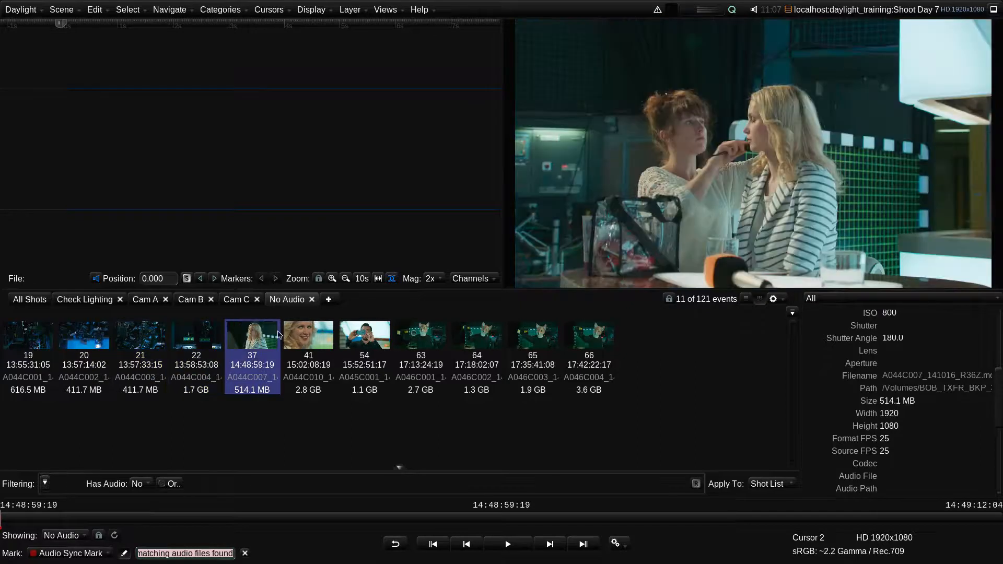
{"action": "left_click", "coordinate": [298, 333]}
{"action": "left_click", "coordinate": [351, 334]}
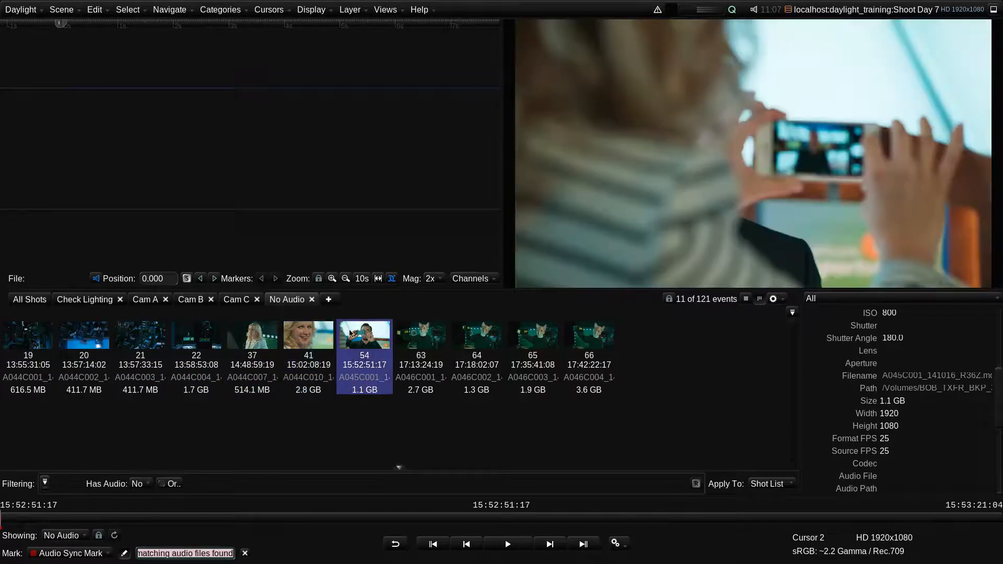
{"action": "left_click", "coordinate": [424, 336]}
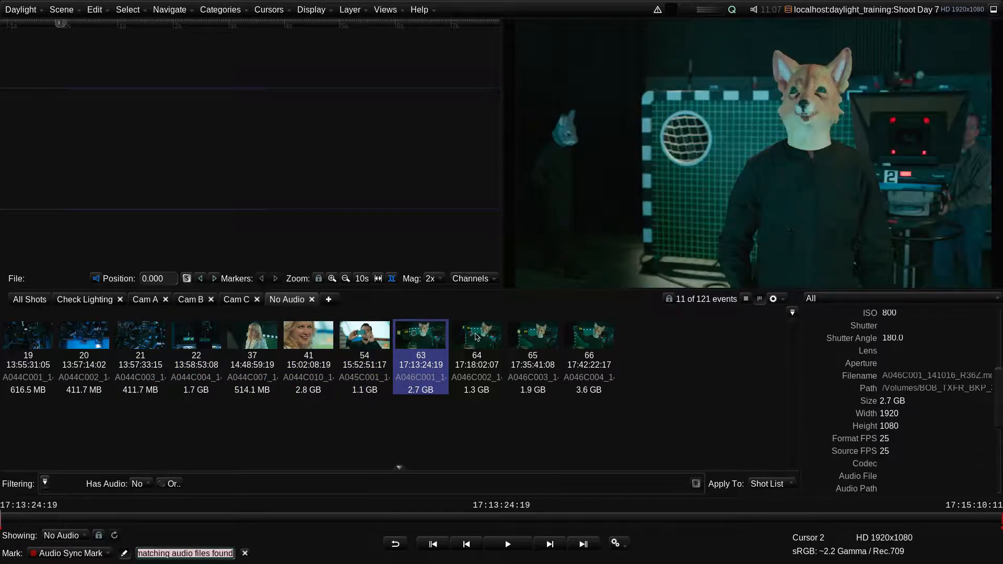
{"action": "left_click", "coordinate": [476, 336]}
{"action": "left_click", "coordinate": [534, 338]}
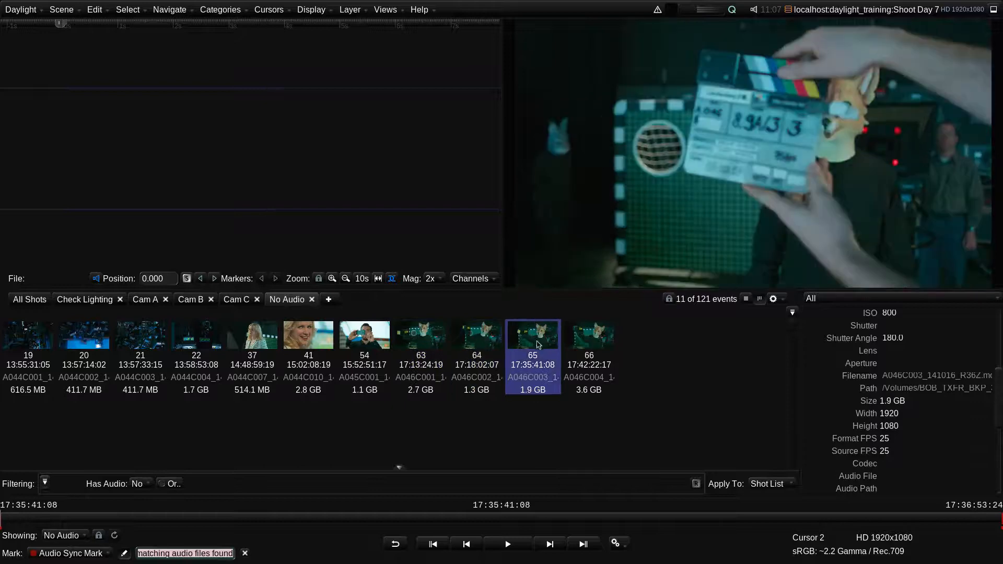
{"action": "left_click", "coordinate": [6, 521]}
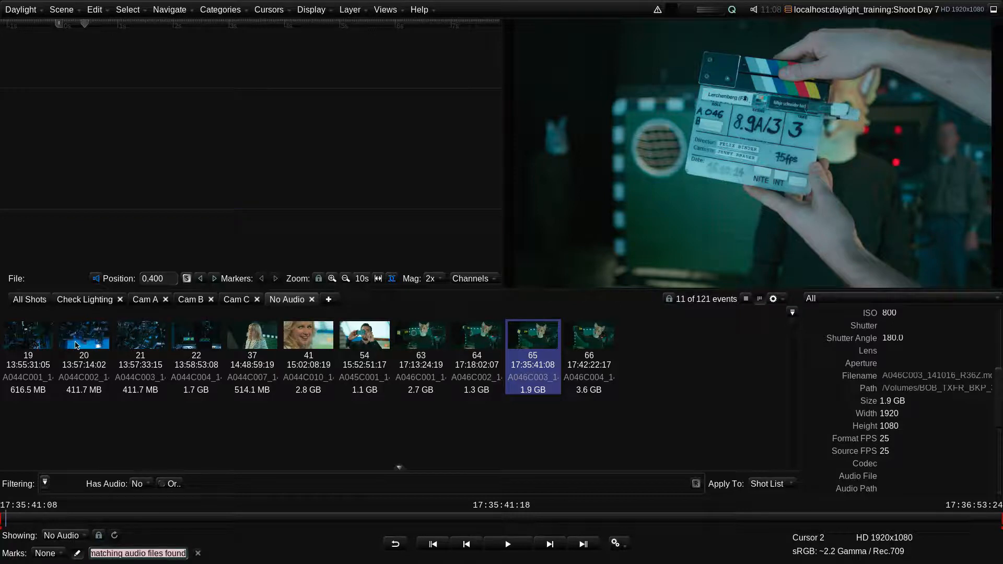
Step: Show all shots and play shot 1 from about 00:12:34:21 to check its synced audio
{"action": "left_click", "coordinate": [38, 302]}
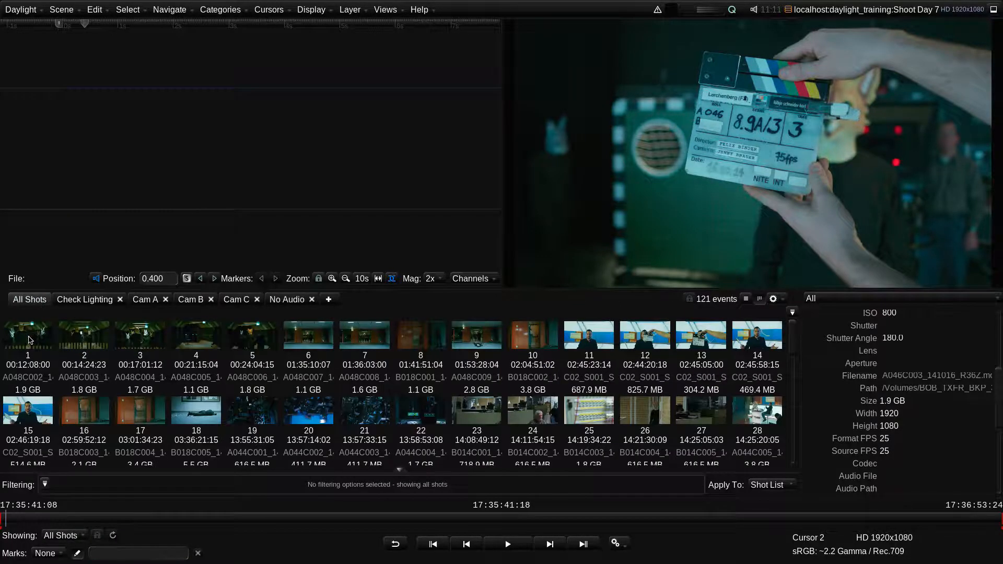
{"action": "left_click", "coordinate": [30, 340]}
{"action": "left_click", "coordinate": [412, 509]}
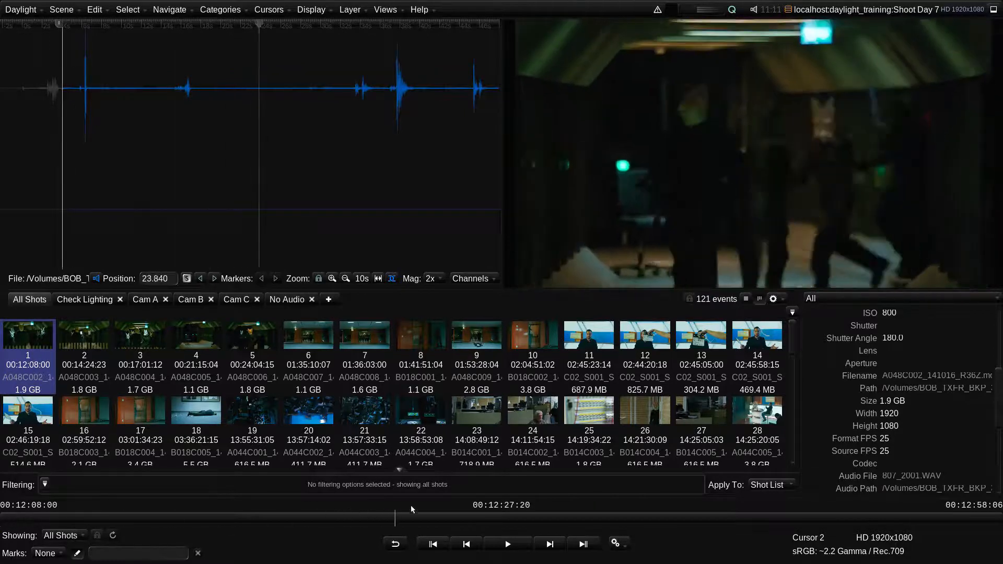
{"action": "left_click_drag", "start_coordinate": [412, 510], "coordinate": [534, 508]}
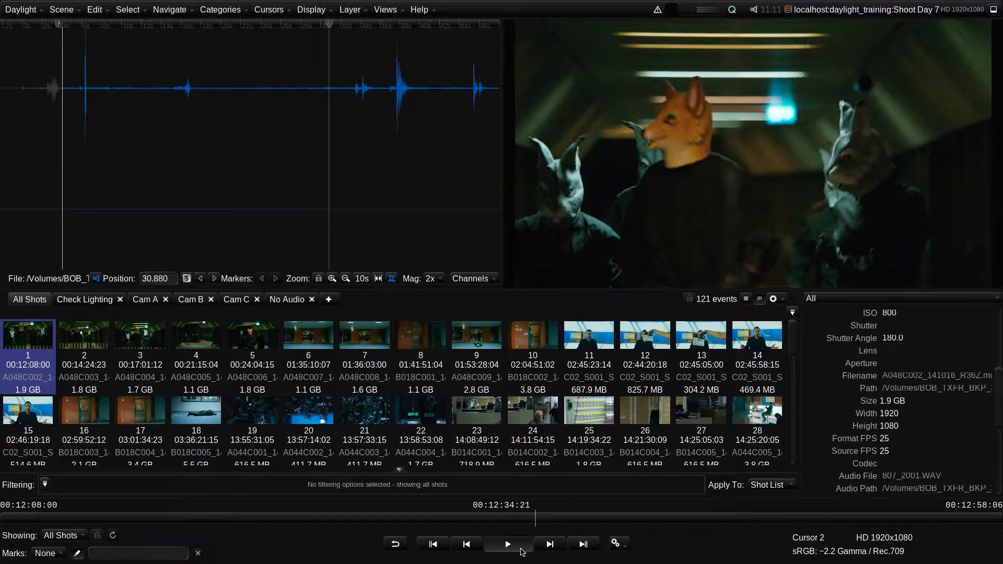
{"action": "left_click", "coordinate": [522, 552]}
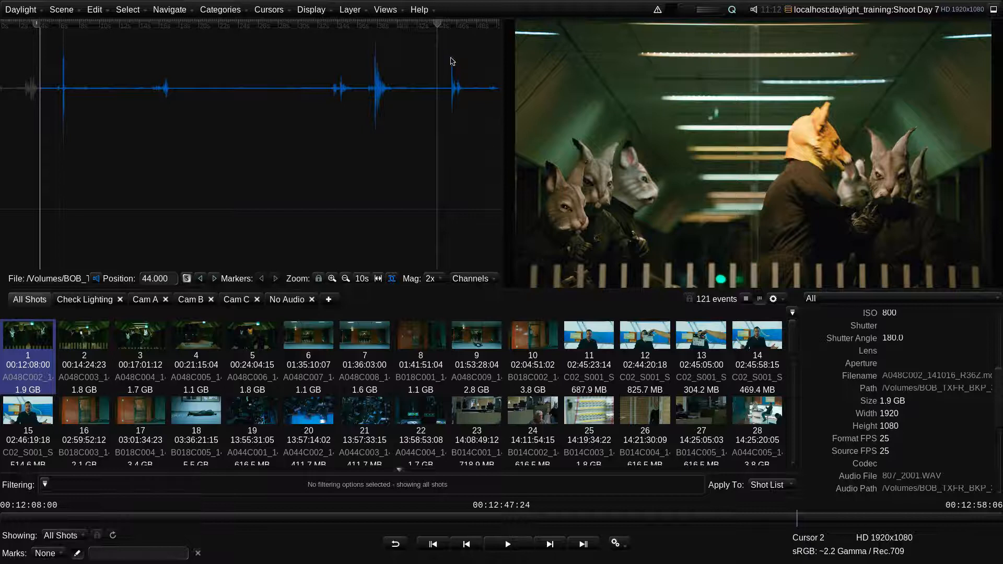
Step: Move shot 1's playhead to the slate clap in the audio waveform, at about 6.440, to compare picture and sound
{"action": "left_click_drag", "start_coordinate": [436, 25], "coordinate": [65, 32]}
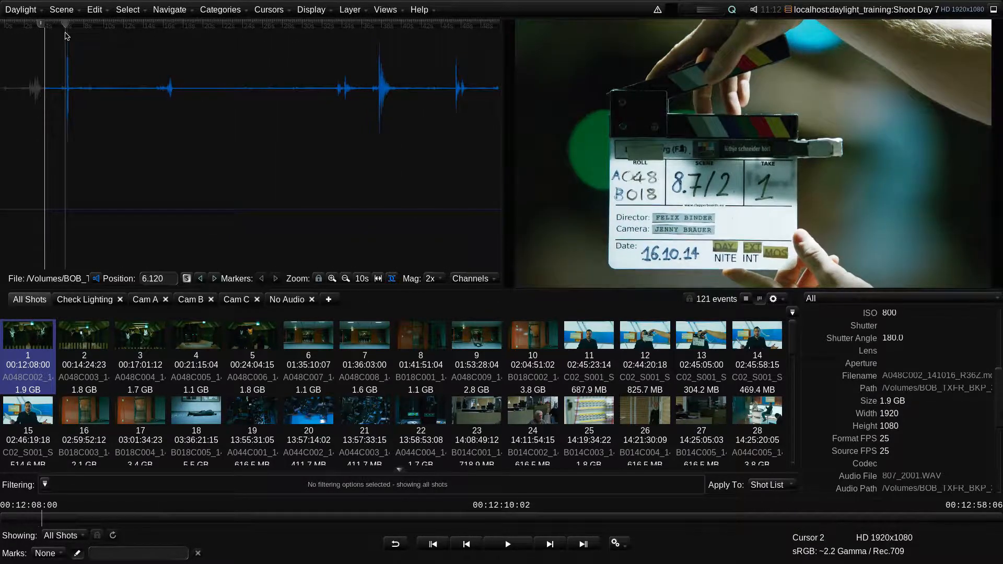
{"action": "left_click", "coordinate": [332, 279]}
{"action": "left_click", "coordinate": [332, 278]}
{"action": "left_click", "coordinate": [332, 279]}
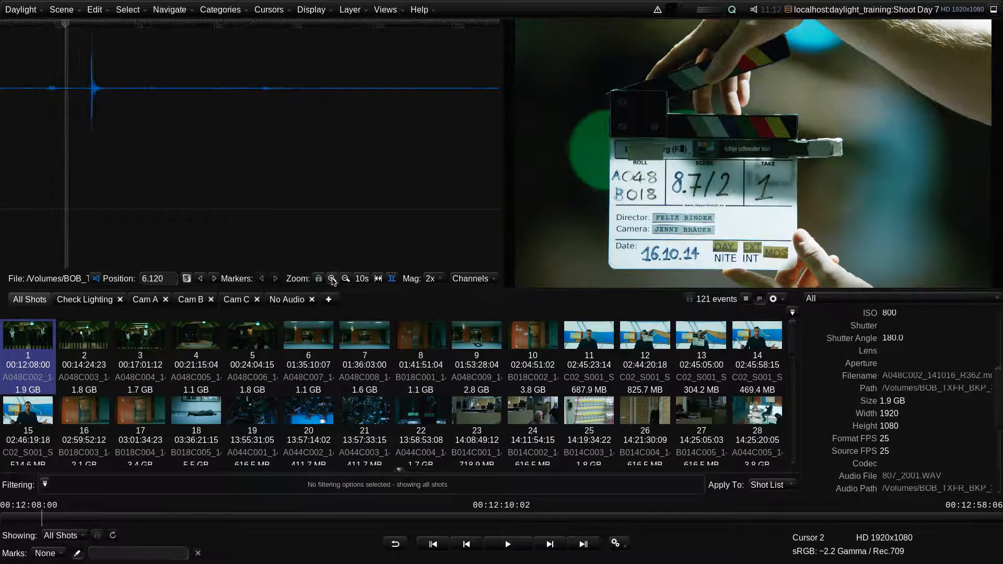
{"action": "left_click_drag", "start_coordinate": [66, 26], "coordinate": [92, 27]}
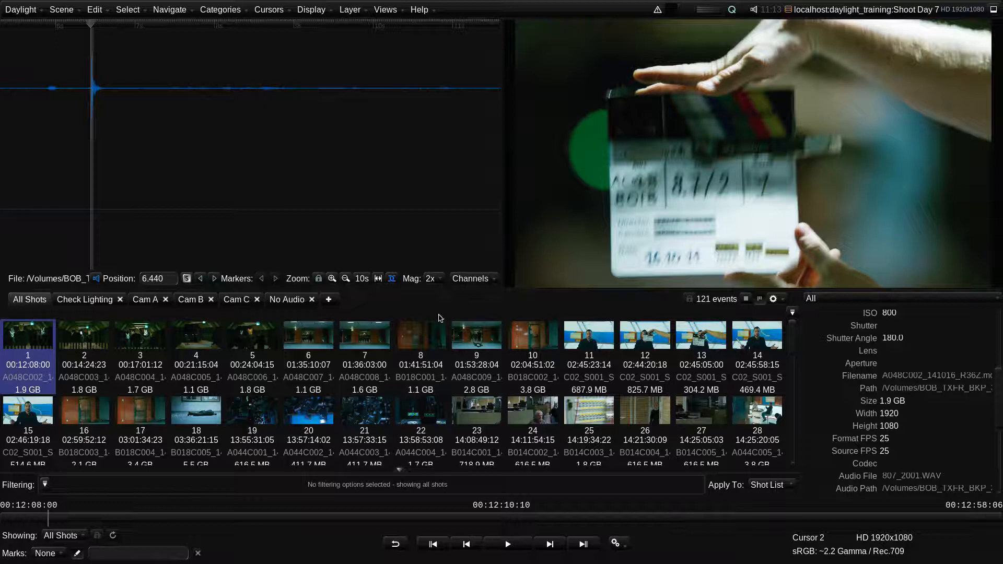
Step: Switch the shots to the detailed list and review the Scene and Take values from shot 1 onward
{"action": "left_click", "coordinate": [746, 299]}
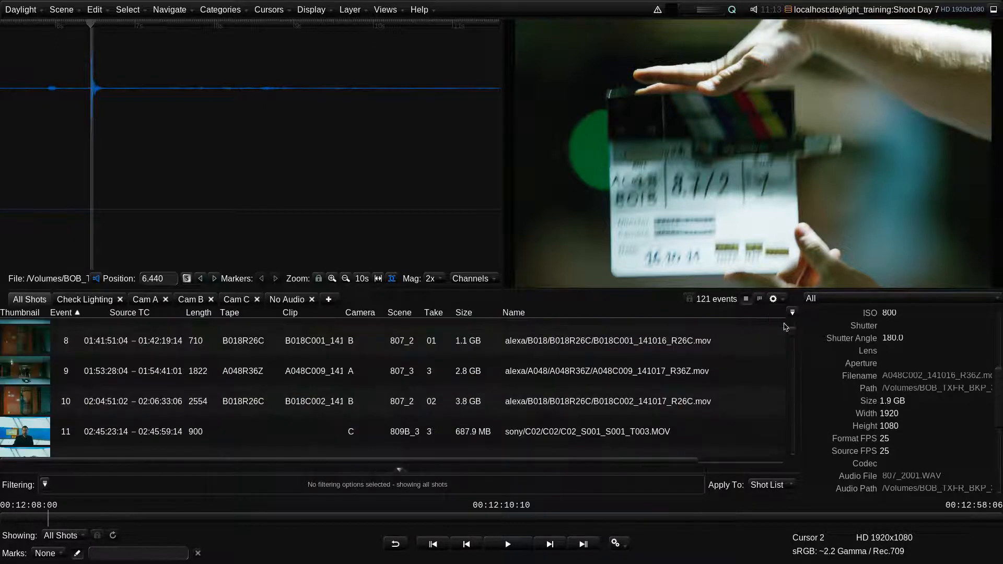
{"action": "left_click_drag", "start_coordinate": [790, 334], "coordinate": [791, 326]}
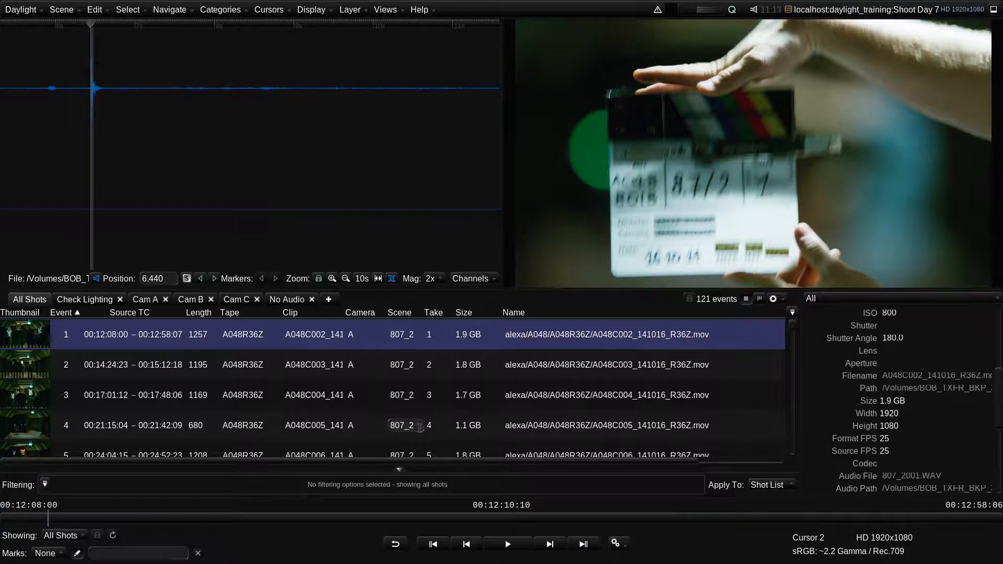
{"action": "scroll", "coordinate": [420, 427], "scroll_direction": "down", "scroll_amount": 5}
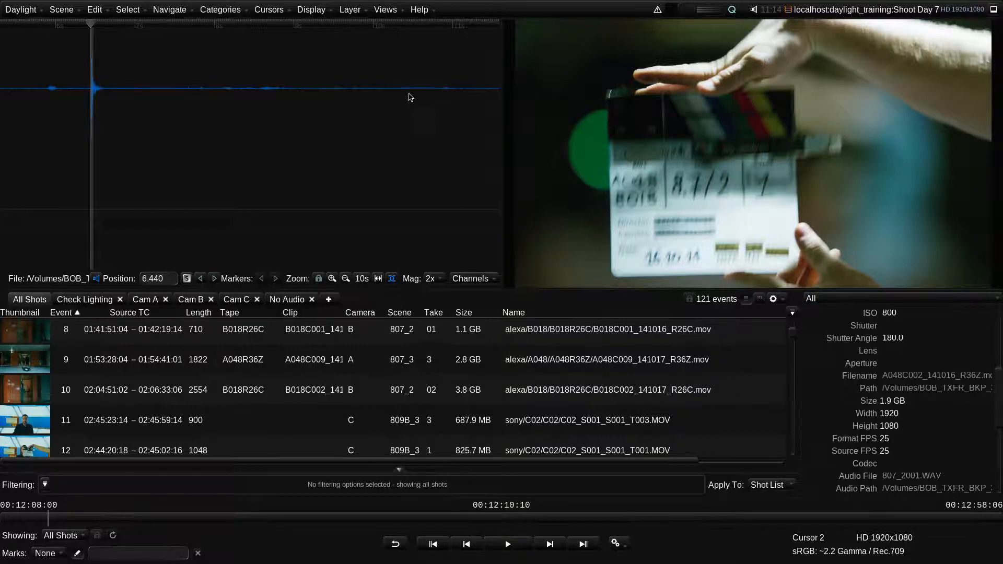
Step: Reopen the Audio Sync view, set it to search for Date & Source Timecode, and enable Clap Detect
{"action": "left_click", "coordinate": [392, 11]}
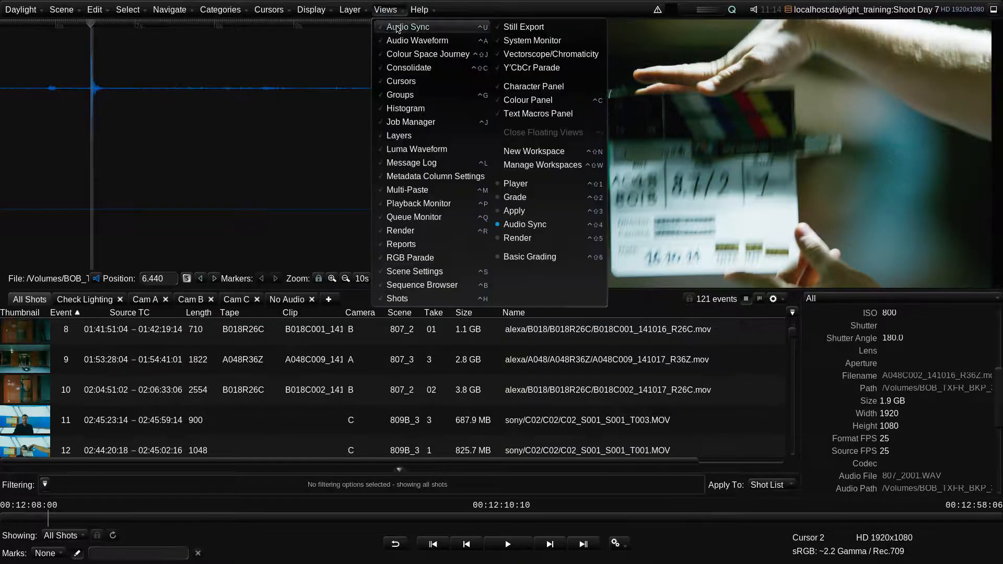
{"action": "left_click", "coordinate": [398, 27]}
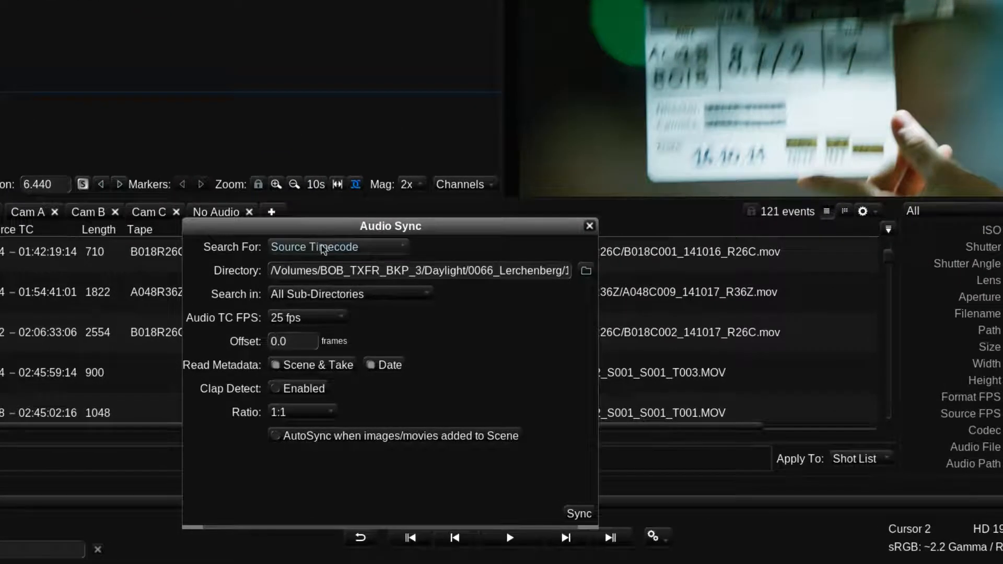
{"action": "left_click", "coordinate": [368, 250]}
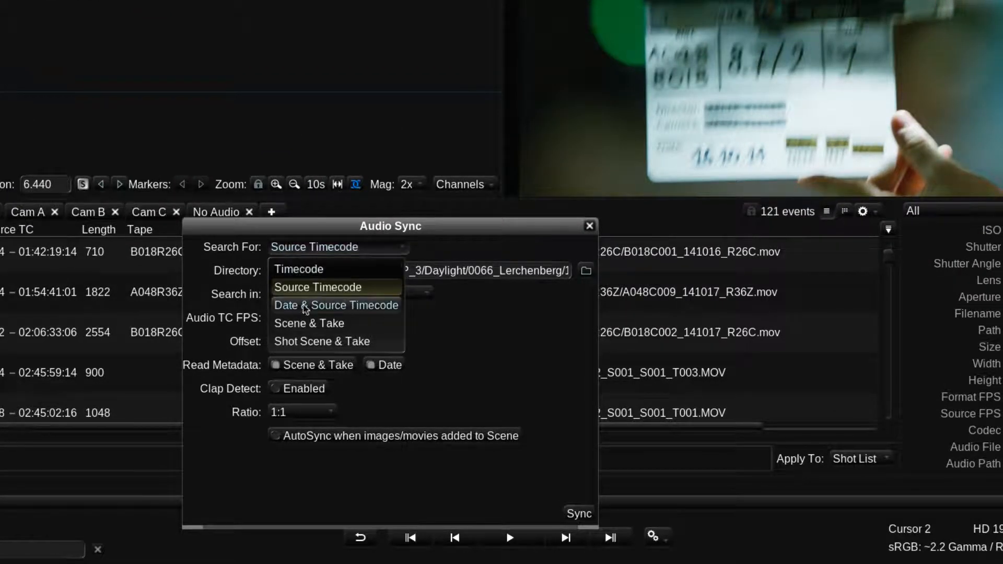
{"action": "left_click", "coordinate": [369, 306]}
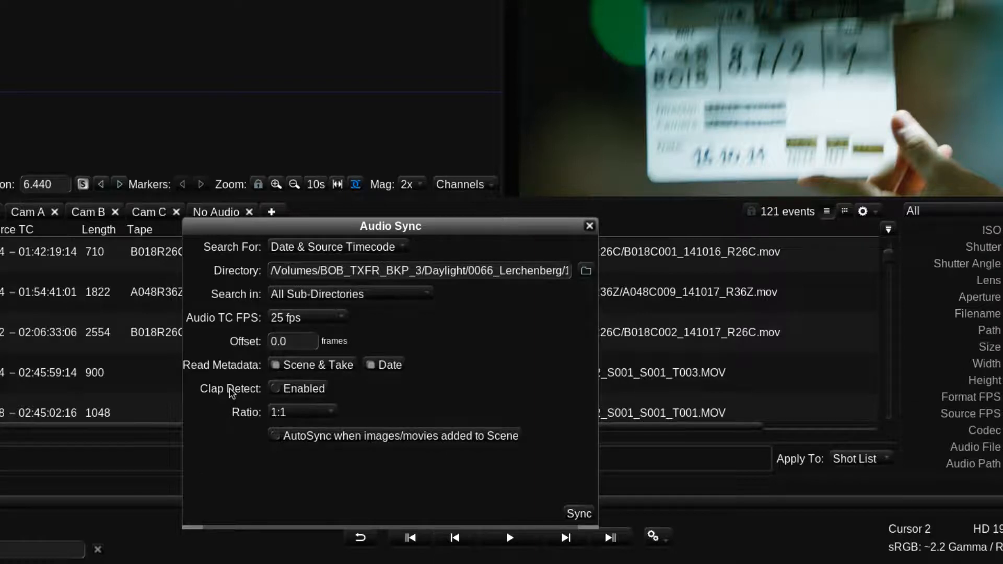
{"action": "left_click", "coordinate": [291, 390]}
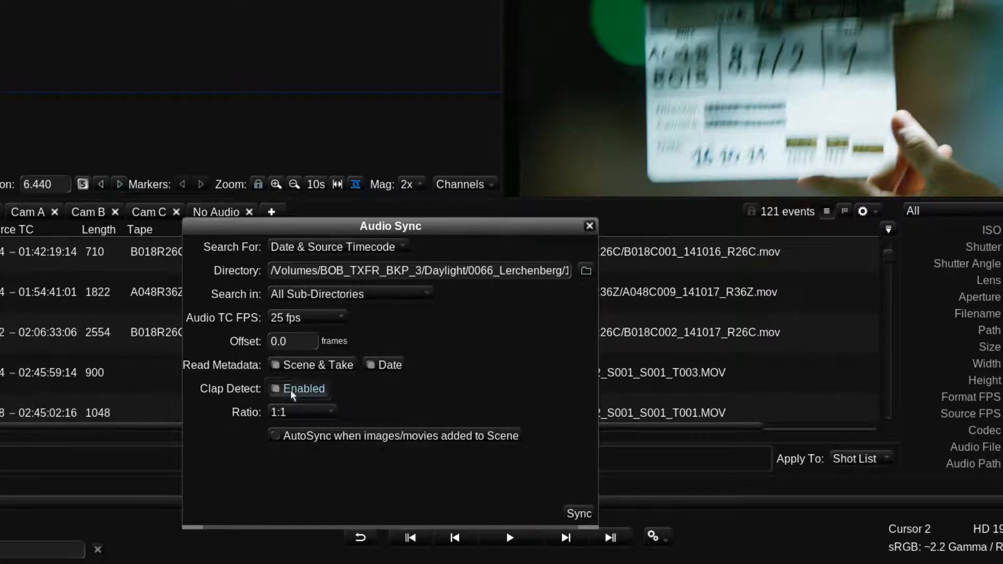